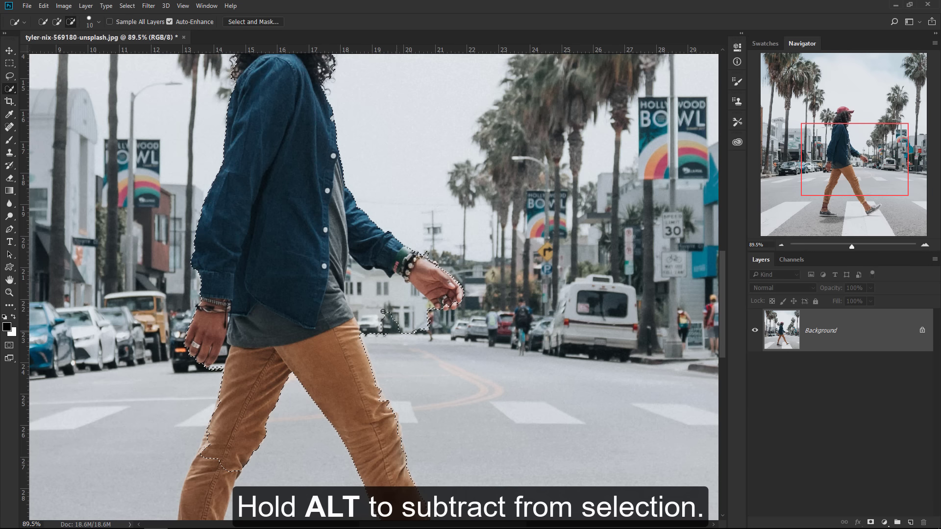
Refine the Quick Selection around the walking person, subtracting the background below the forward arm and adding the legs and shoes.
drag(377, 298, 365, 322)
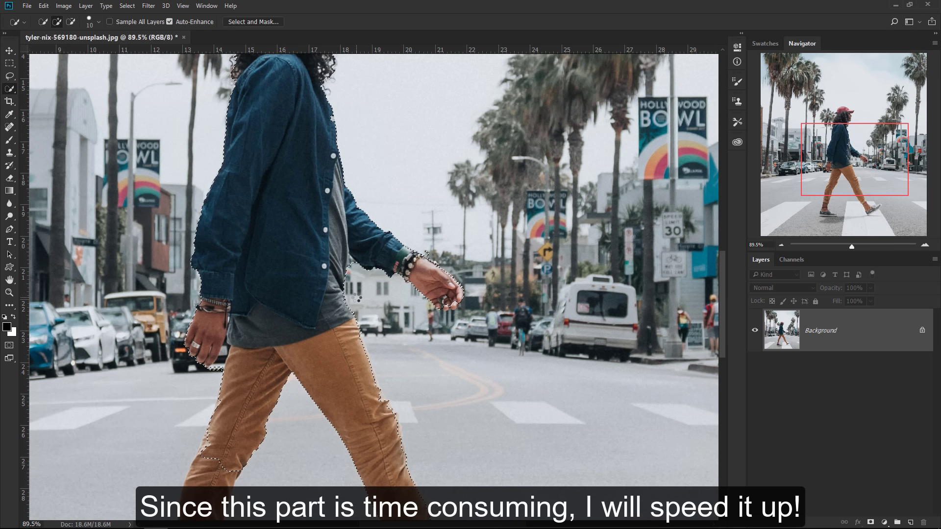
drag(264, 417, 262, 317)
drag(221, 365, 195, 442)
drag(222, 257, 225, 250)
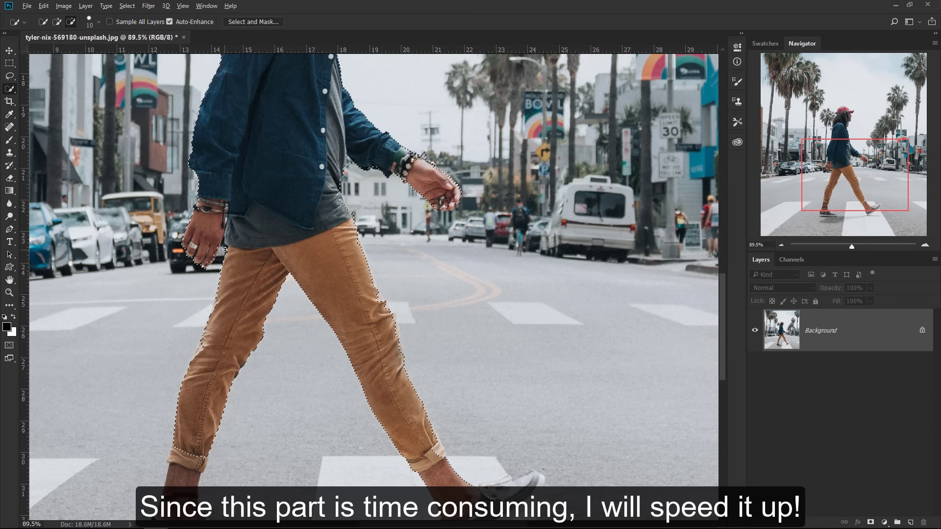
drag(390, 357, 361, 231)
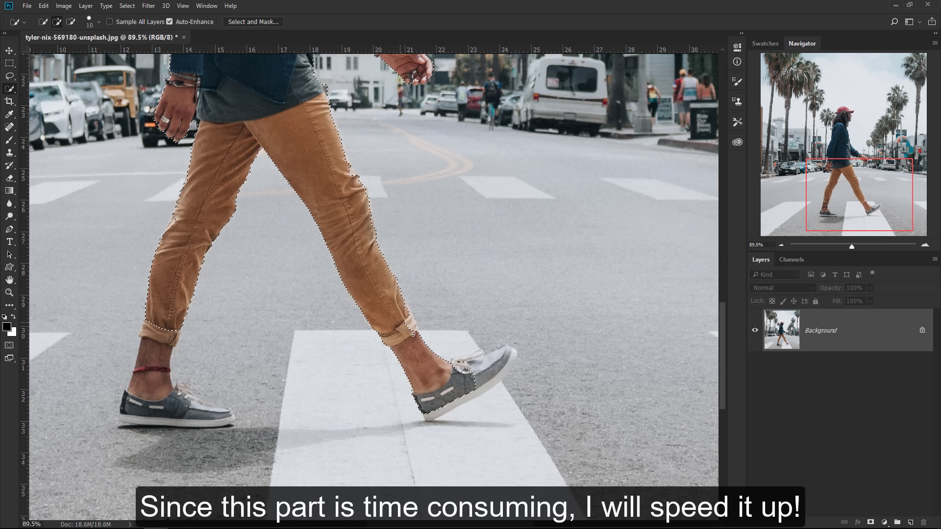
mouse_move(424, 363)
mouse_down()
mouse_move(432, 417)
mouse_move(483, 379)
mouse_move(434, 417)
mouse_up()
mouse_move(150, 320)
mouse_down()
mouse_move(132, 405)
mouse_move(191, 406)
mouse_move(167, 420)
mouse_move(233, 428)
mouse_move(194, 430)
mouse_up()
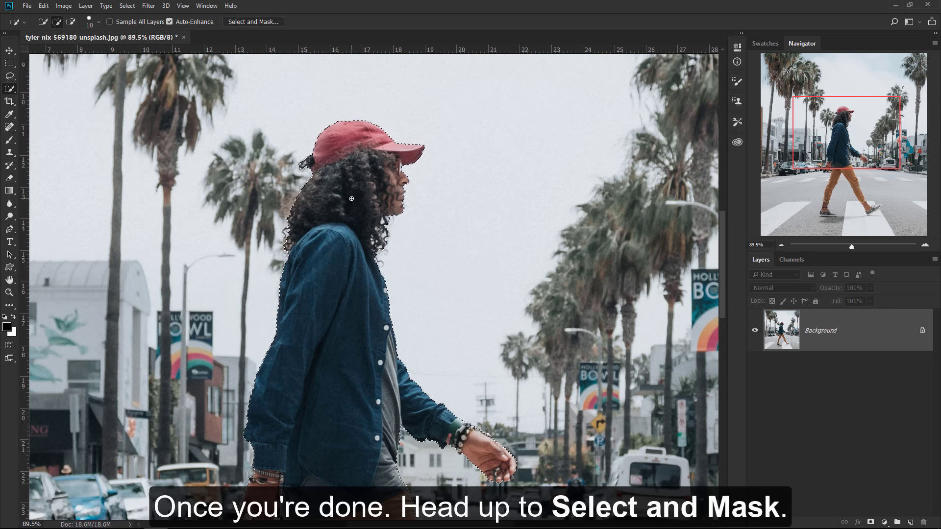
Open the selection in Select and Mask and brush over the curly hair edges with the Refine Edge Brush.
click(267, 22)
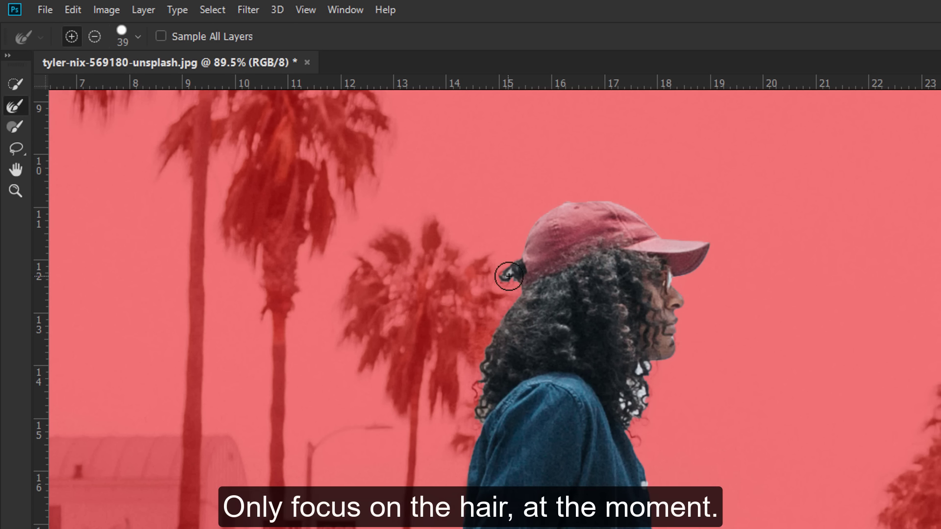
drag(511, 275, 513, 288)
drag(486, 378, 471, 414)
mouse_move(645, 376)
mouse_down()
mouse_move(636, 413)
mouse_move(651, 424)
mouse_move(641, 404)
mouse_up()
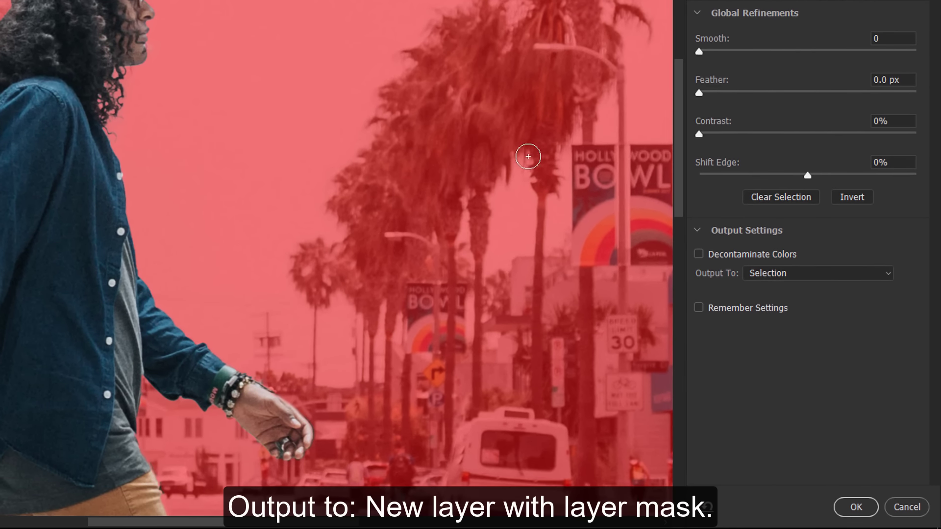
Output the refined selection as New Layer with Layer Mask.
click(752, 273)
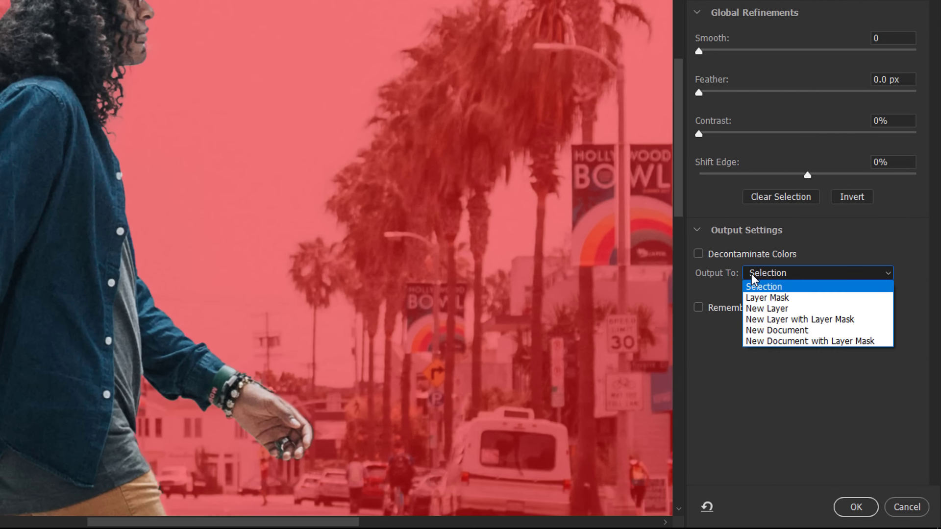
click(746, 317)
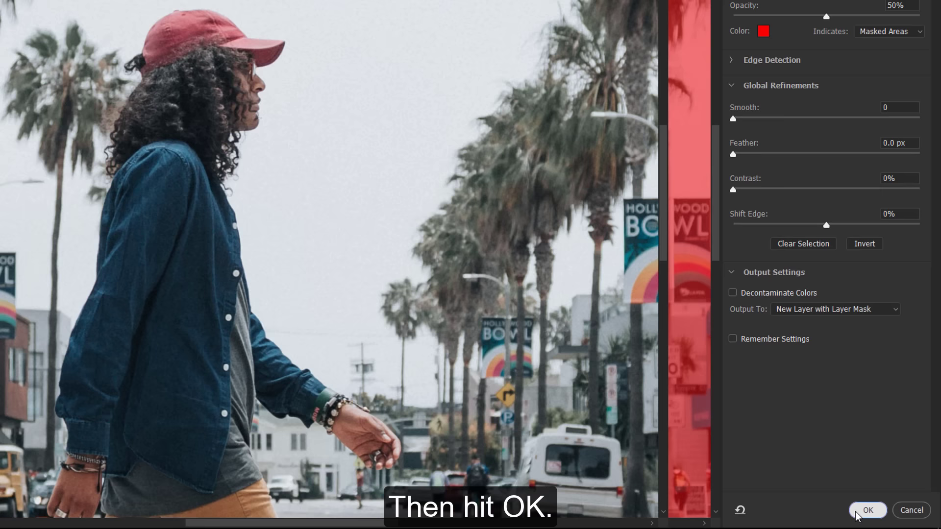
click(845, 512)
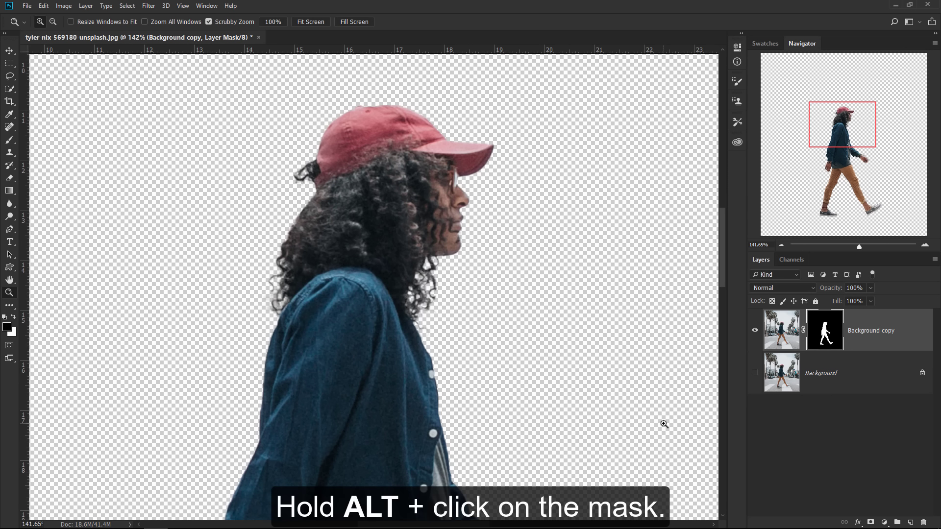
Display the Background copy layer's mask on the canvas and set up a white Brush tool in Soft Light mode.
alt+click(832, 335)
key(b)
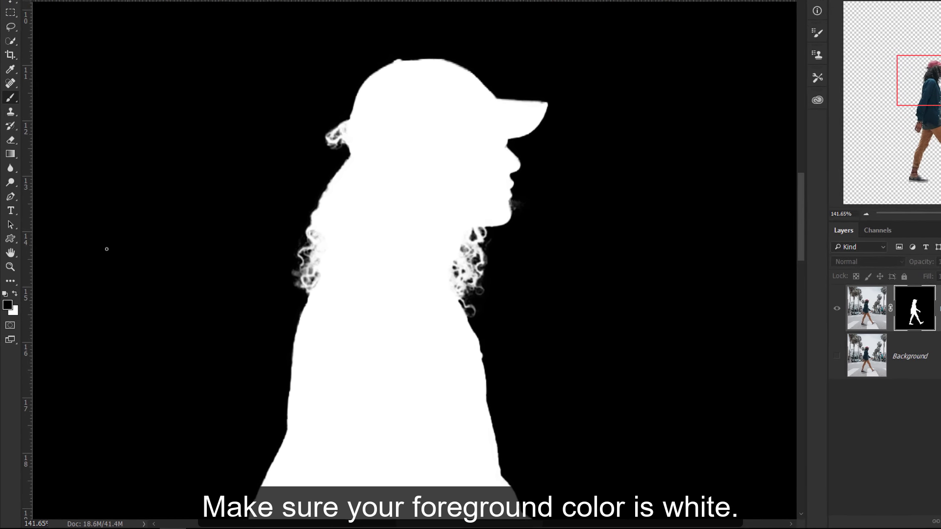
click(15, 293)
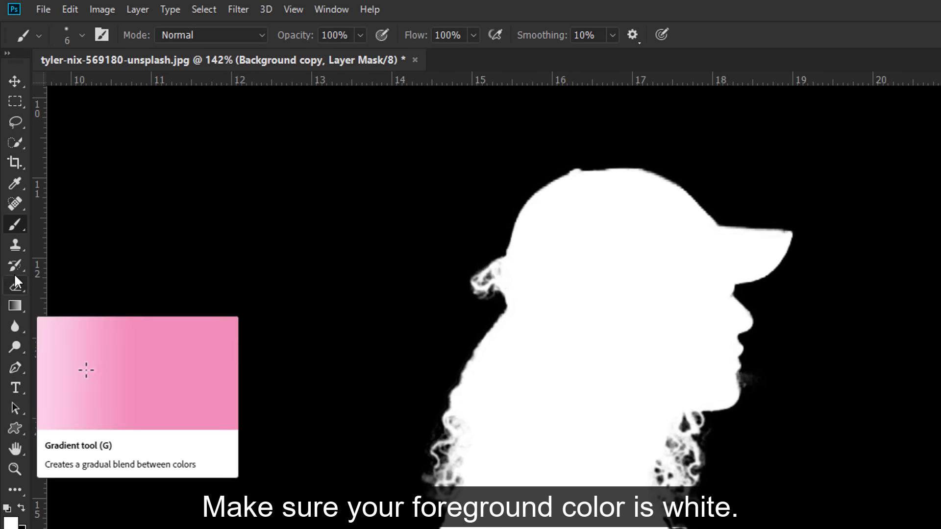
right_click(14, 221)
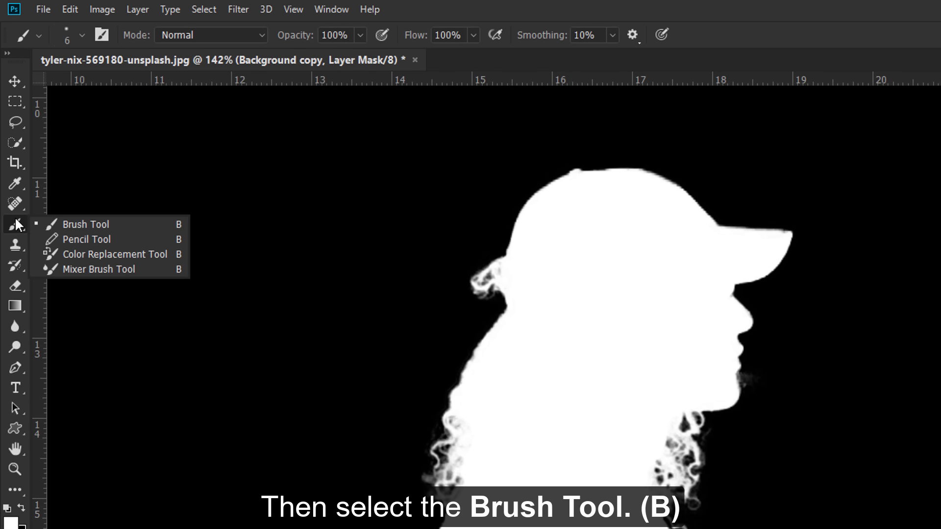
click(112, 224)
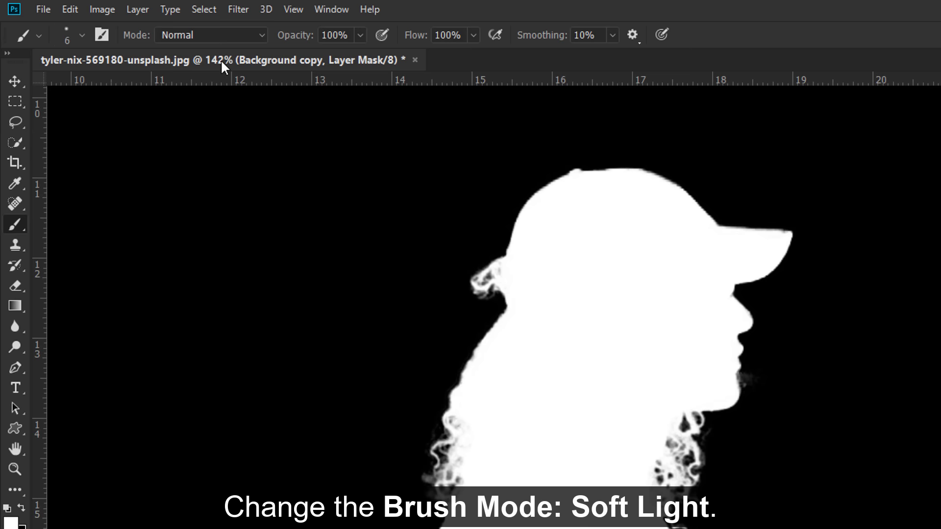
click(216, 35)
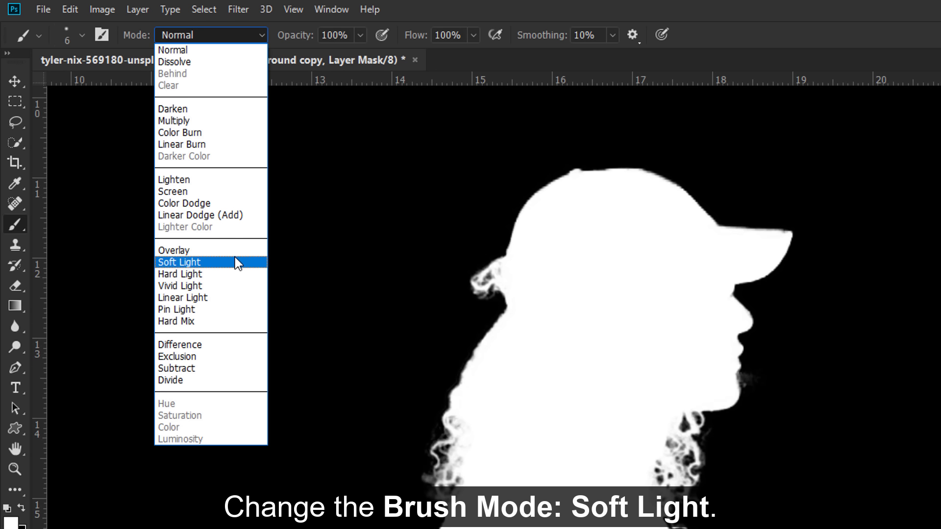
click(237, 263)
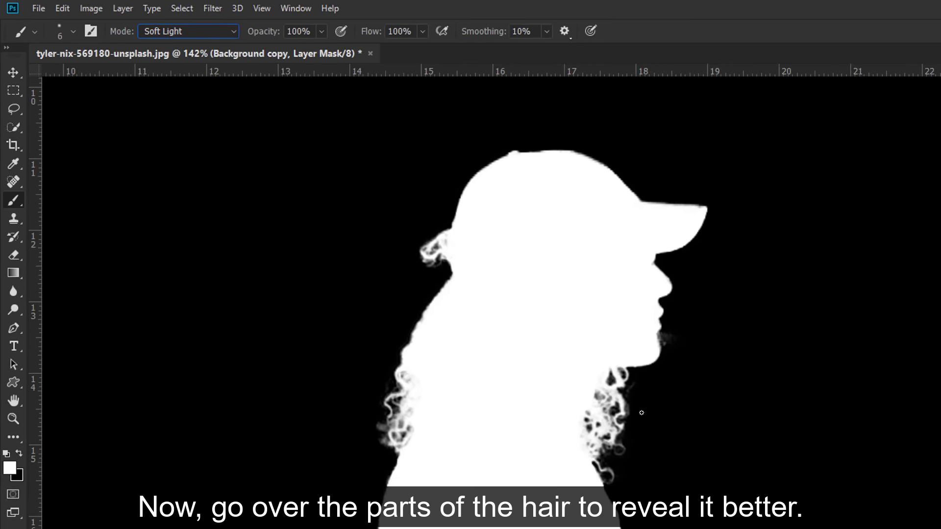
Paint white over the curly hair edges on both sides of the mask with a size 23 brush.
drag(642, 413, 650, 417)
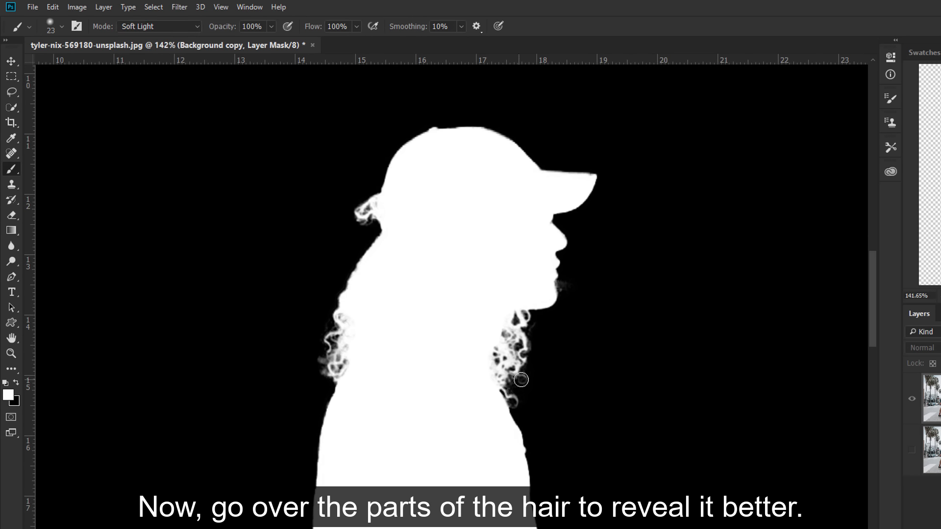
drag(521, 380, 498, 374)
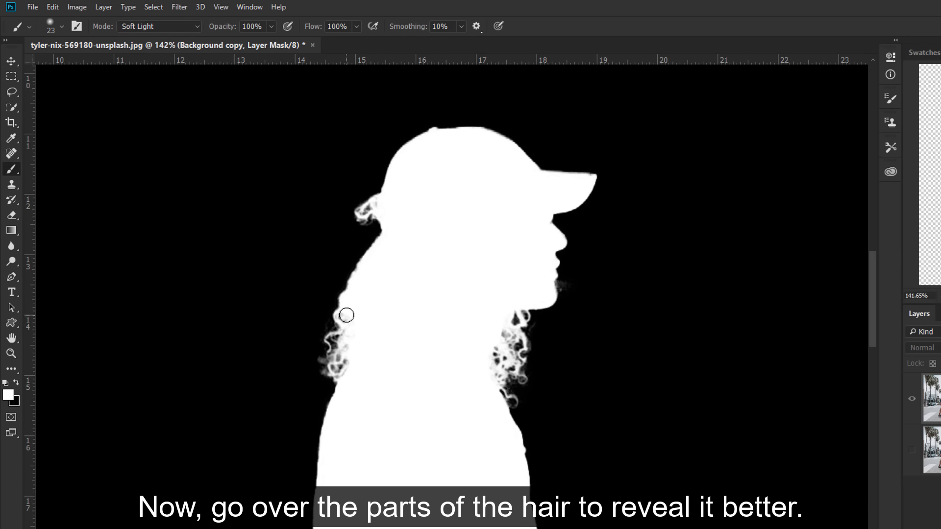
drag(347, 315, 339, 376)
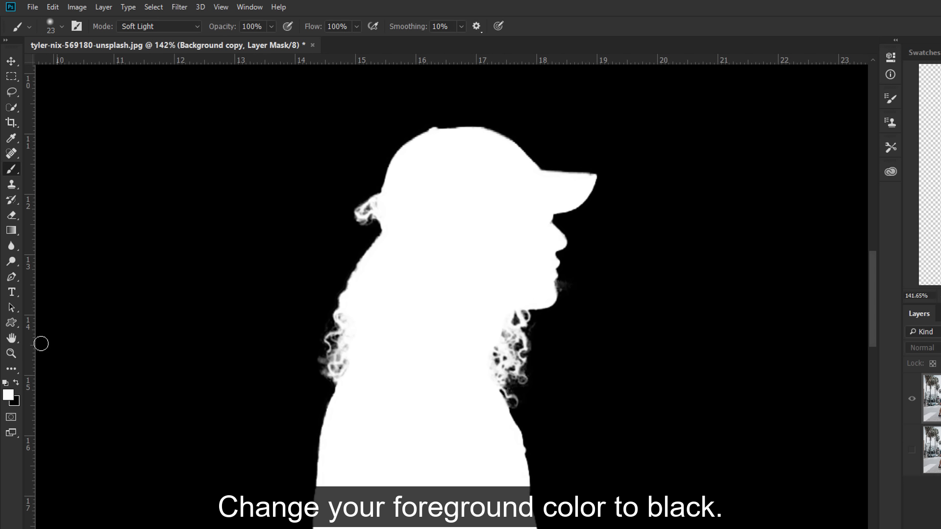
Paint black over the leftover grey areas beside the hair and chin on the mask, and return to the image view.
click(16, 385)
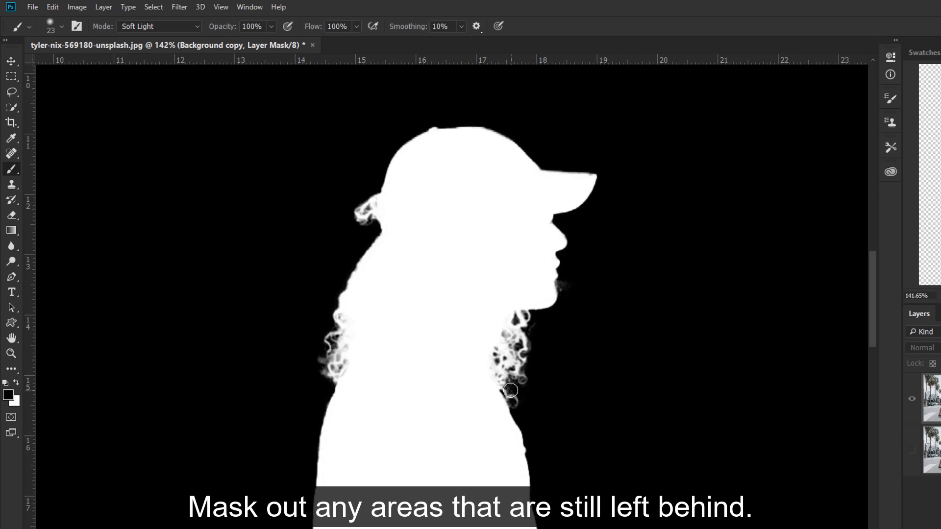
drag(511, 390, 526, 392)
drag(563, 282, 570, 295)
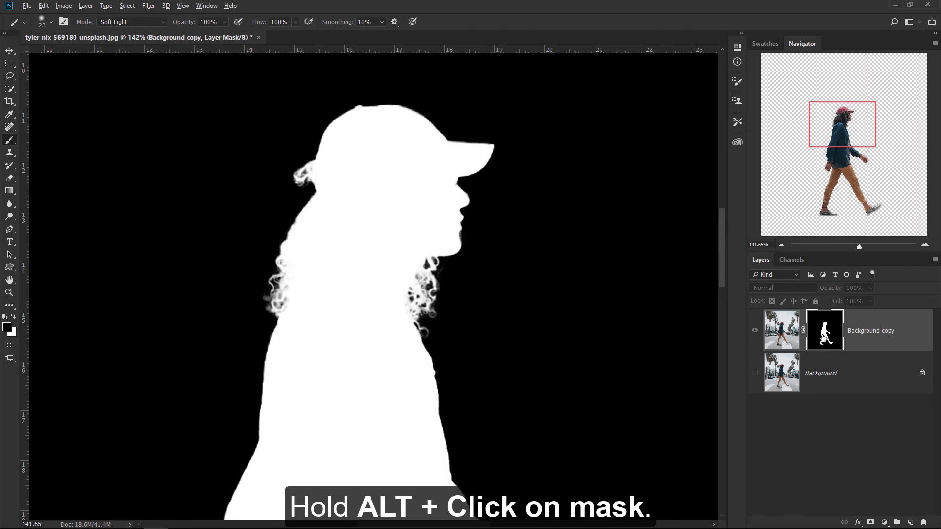
alt+click(824, 337)
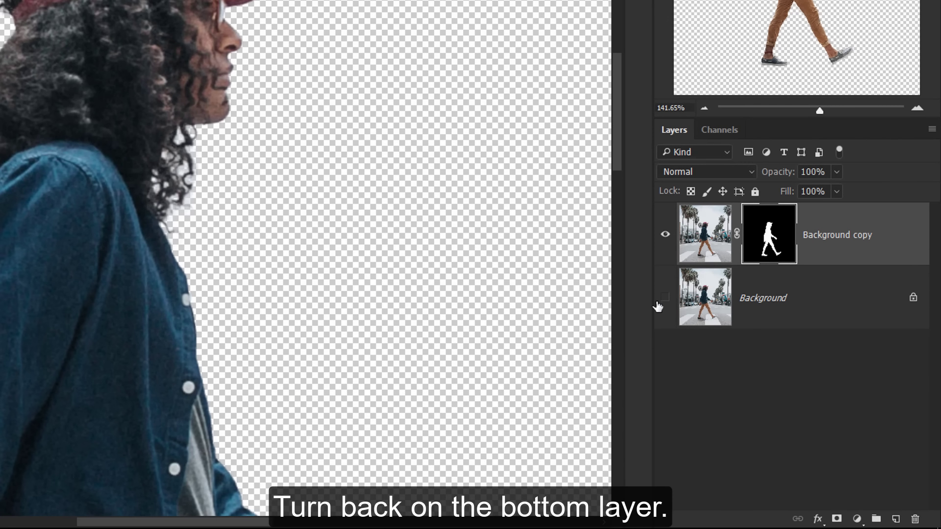
Show the Background layer and make it active with the person's layer mask loaded as a selection.
click(753, 376)
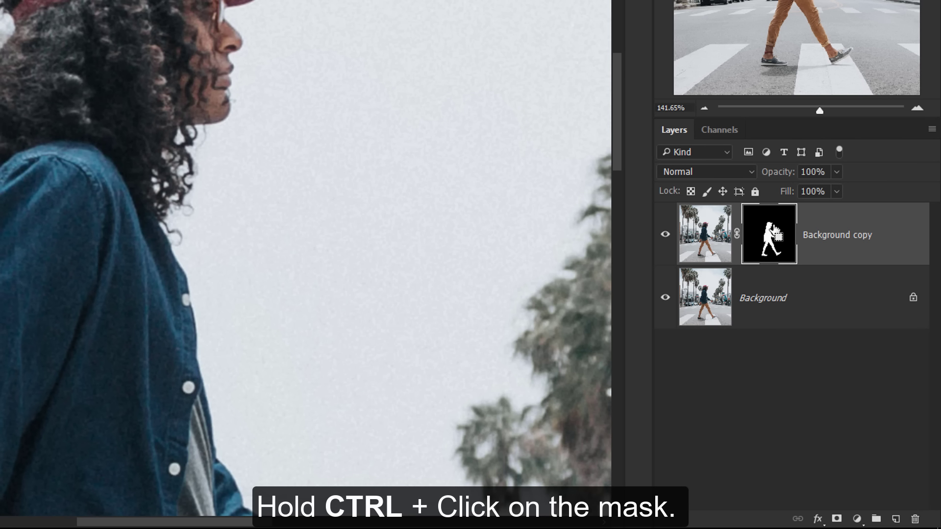
ctrl+click(778, 237)
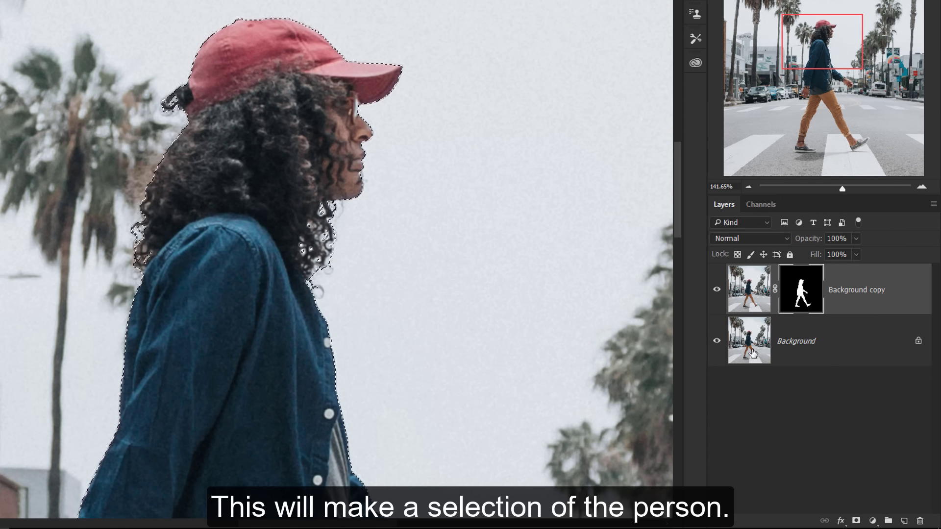
click(753, 353)
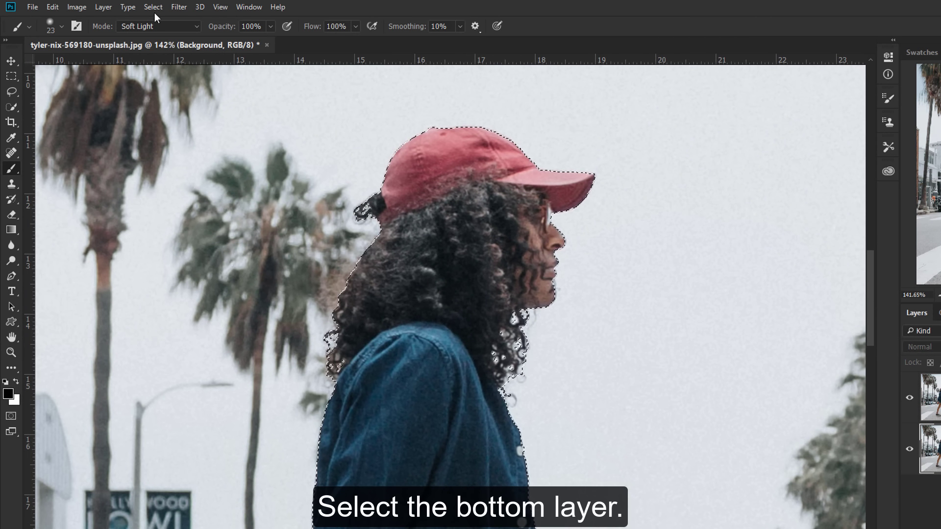
Expand the selection of the person by 5 pixels.
click(154, 11)
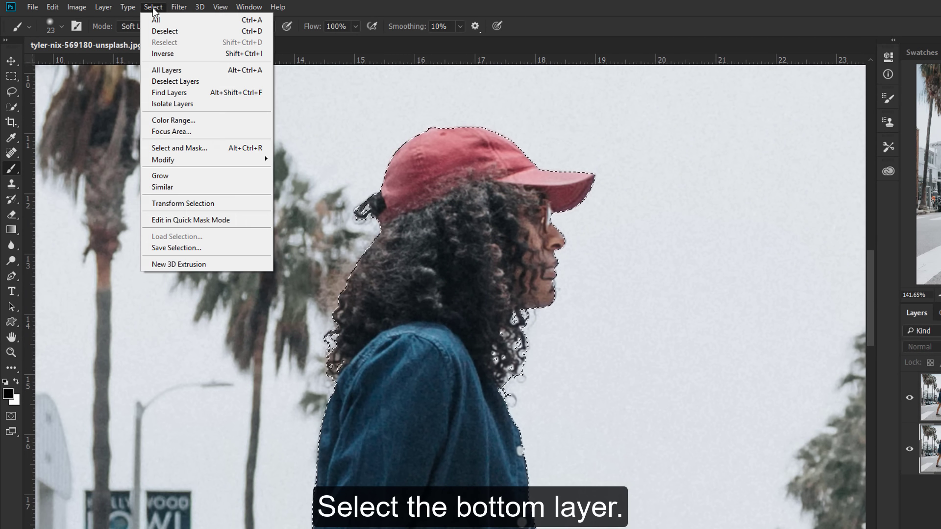
mouse_move(225, 159)
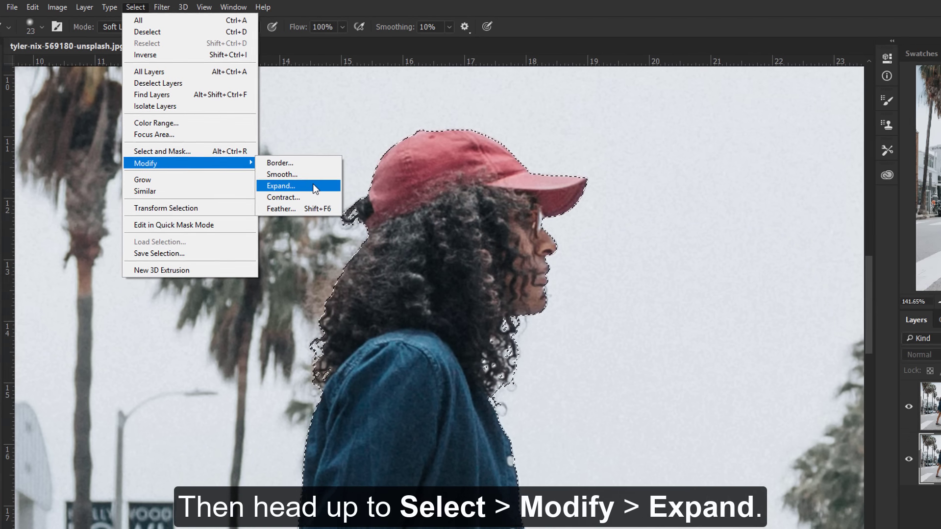
click(329, 185)
drag(463, 218, 552, 181)
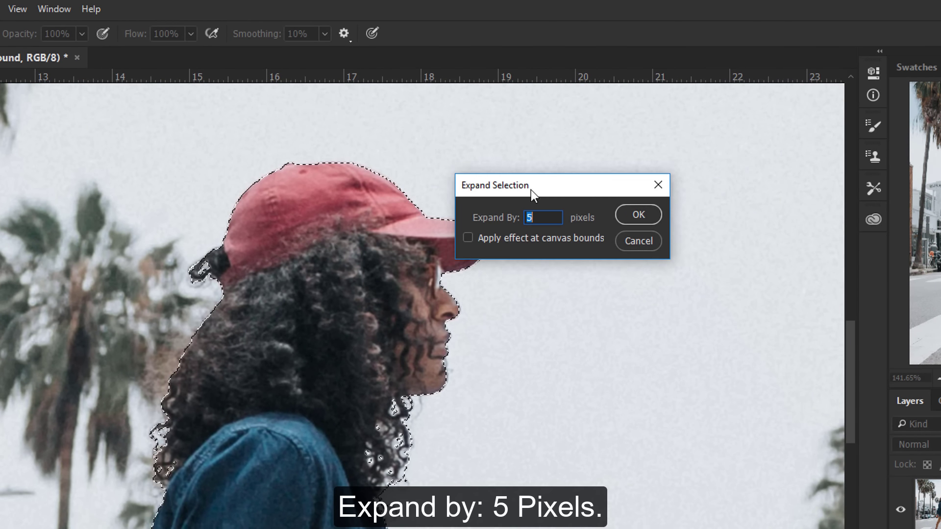
click(635, 213)
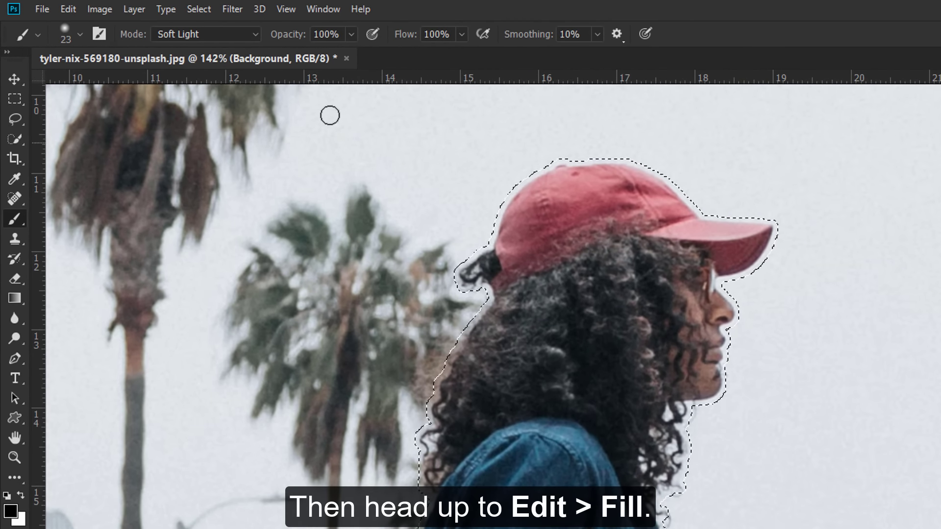
Fill the selected person area on the Background layer using Content-Aware contents.
click(59, 8)
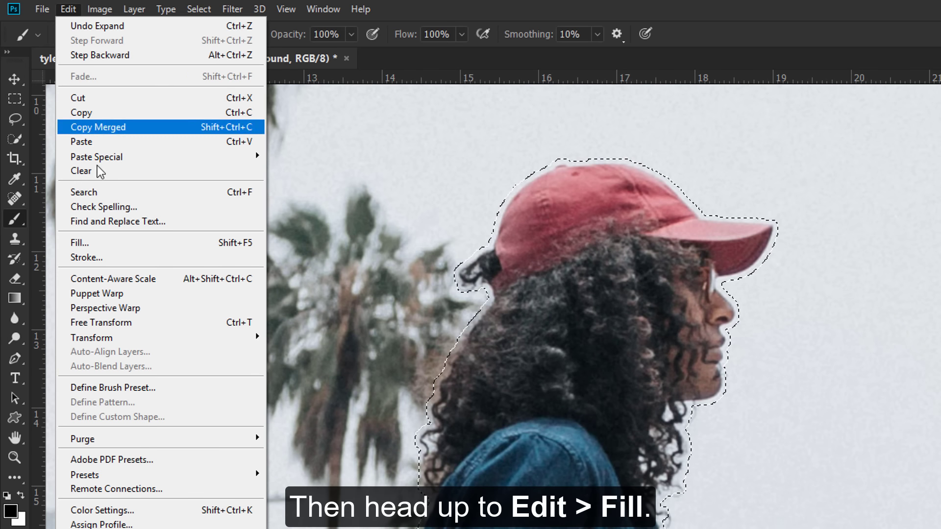
click(109, 243)
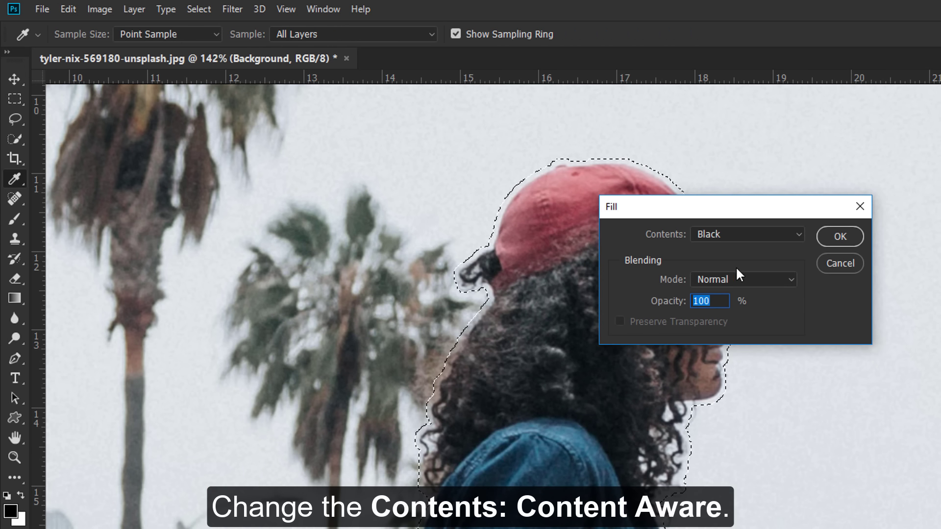
click(799, 234)
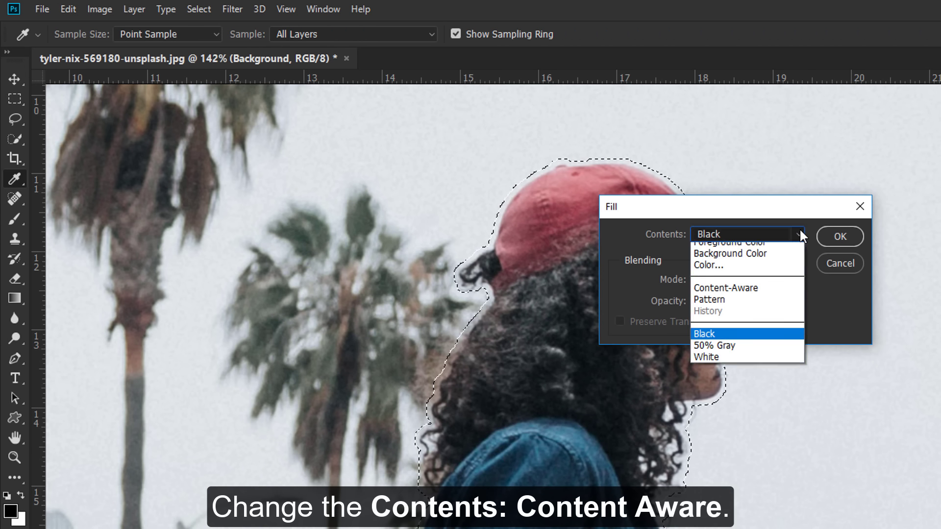
click(789, 295)
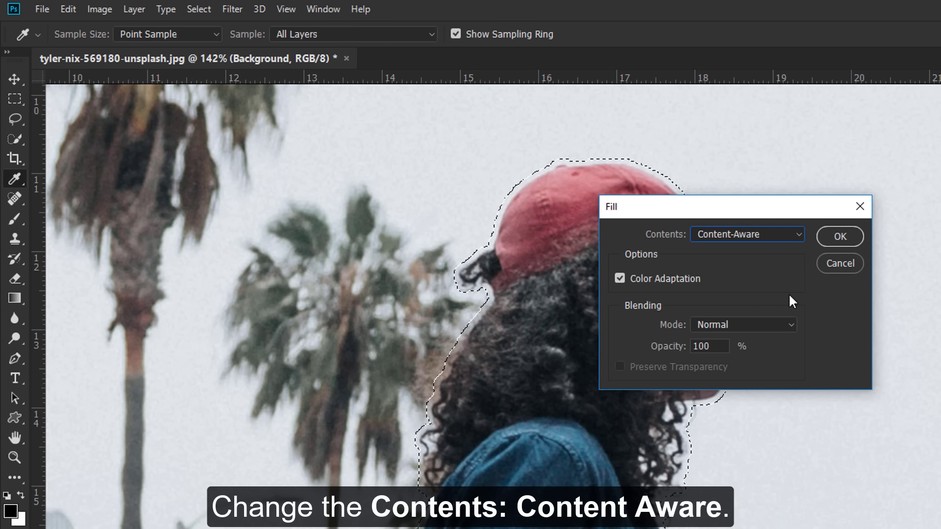
click(838, 237)
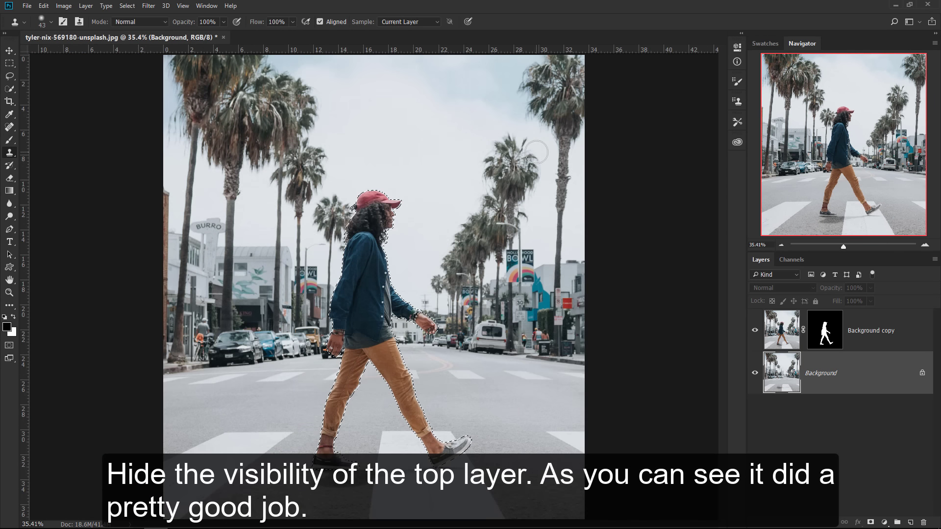
Hide the Background copy layer and deselect the person's outline.
click(756, 333)
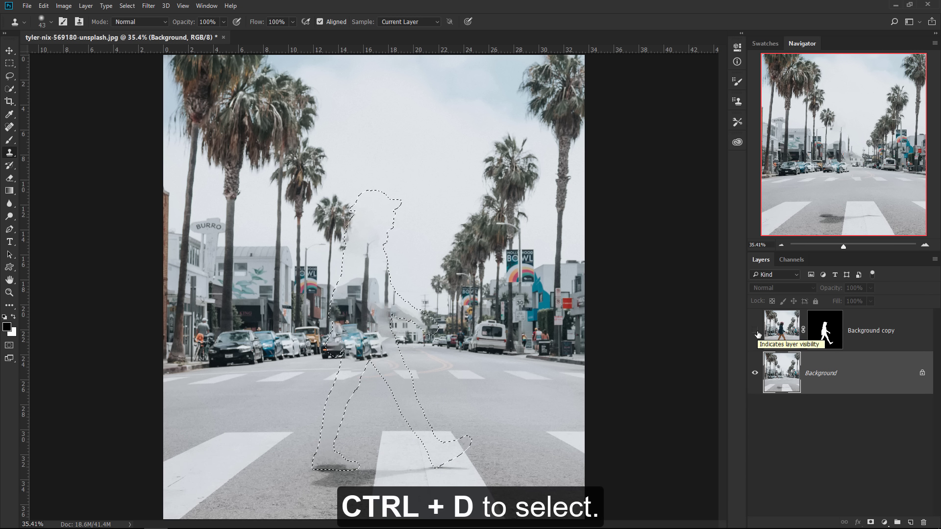
key(ctrl+d)
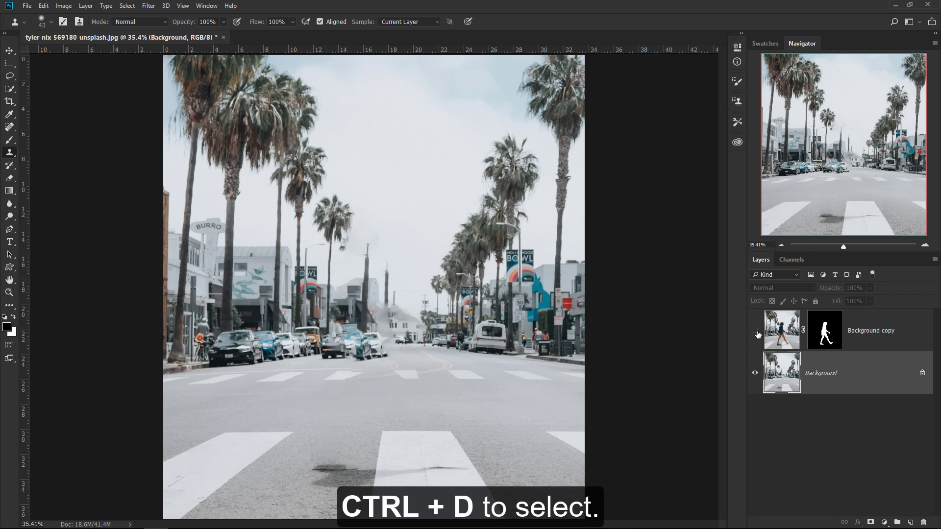
Show the Background copy layer and start a Tilt-Shift blur of 67 px on the Background layer.
click(755, 331)
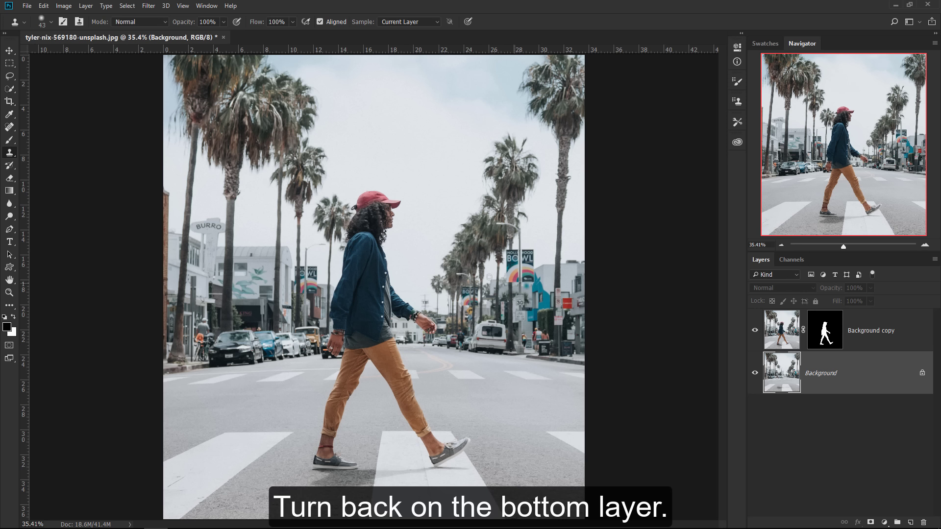
key(z)
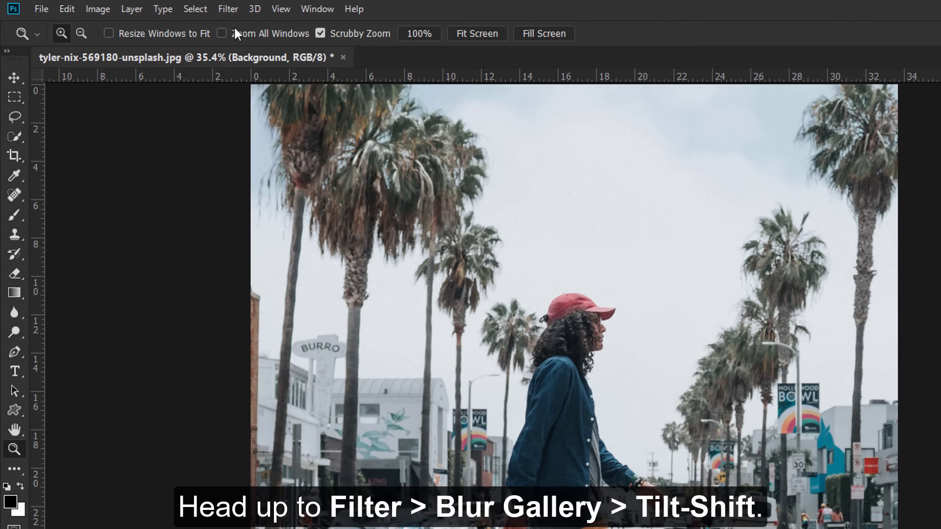
click(148, 6)
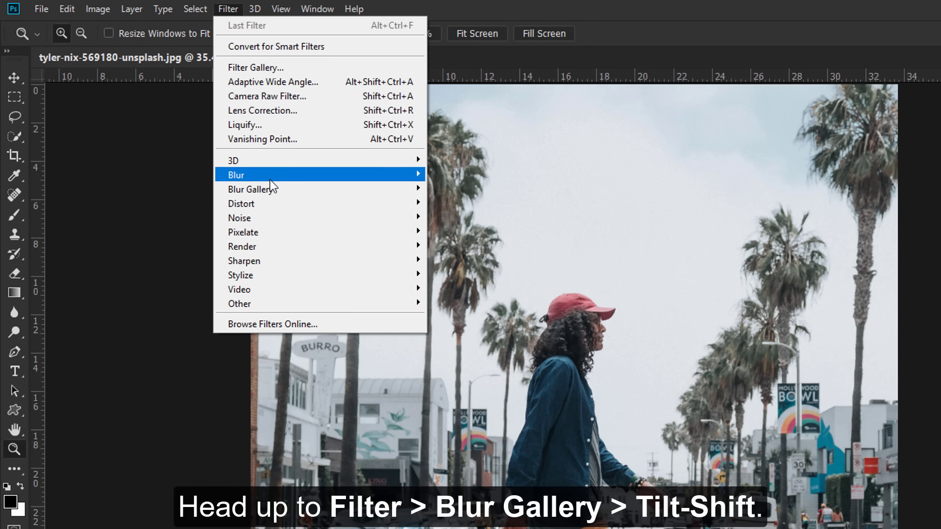
mouse_move(329, 194)
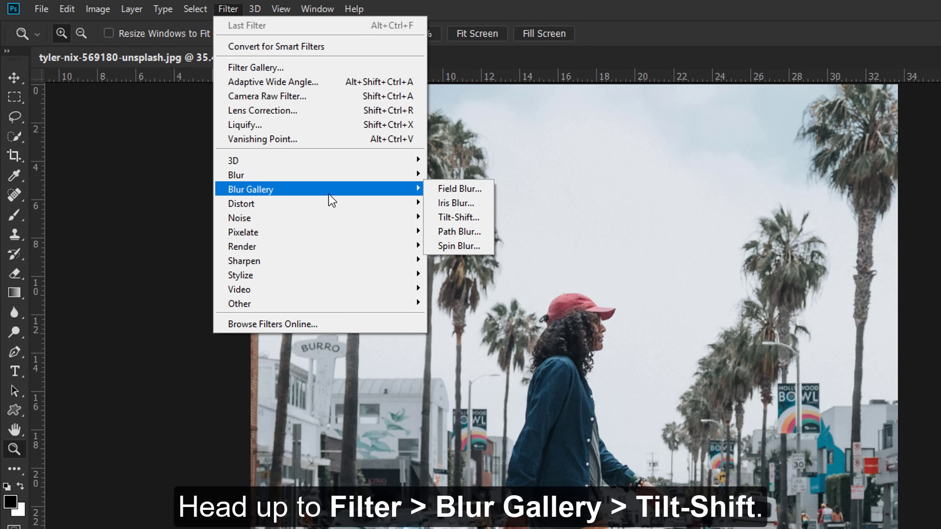
click(472, 220)
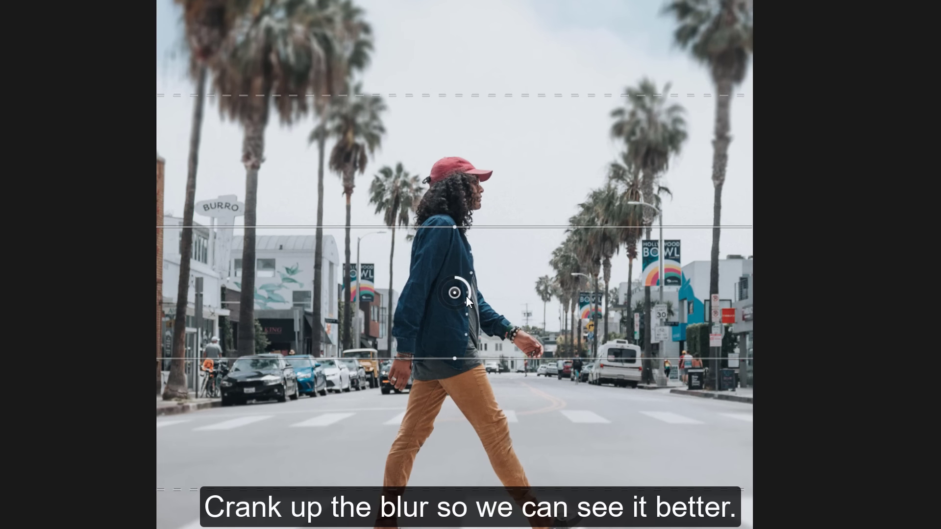
drag(464, 304, 429, 306)
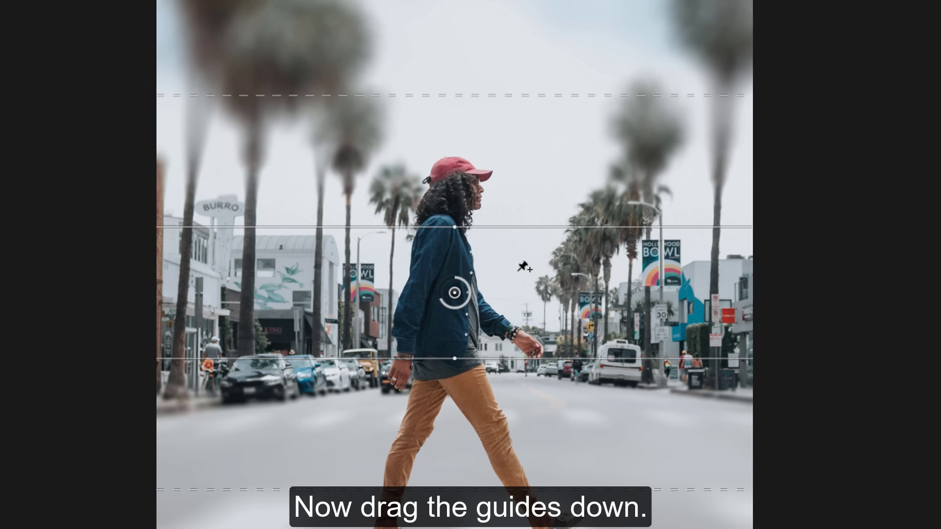
Move the tilt-shift focus band down below the walker's feet and raise its upper transition line to the lower torso.
drag(520, 291, 548, 528)
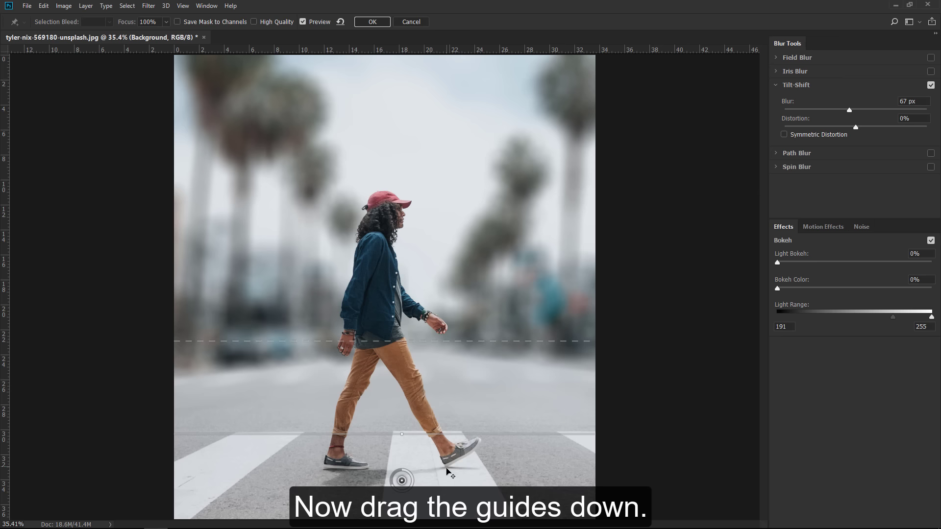
drag(448, 473, 449, 483)
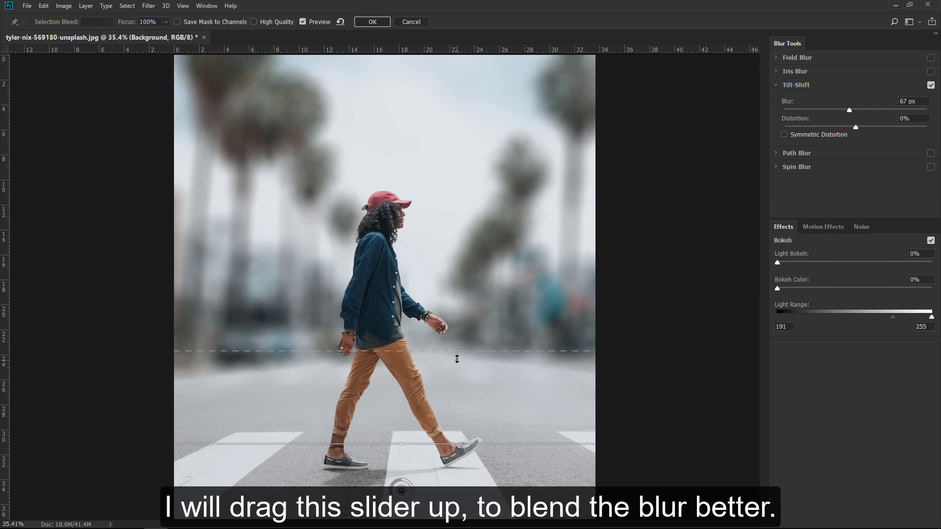
drag(450, 322, 448, 300)
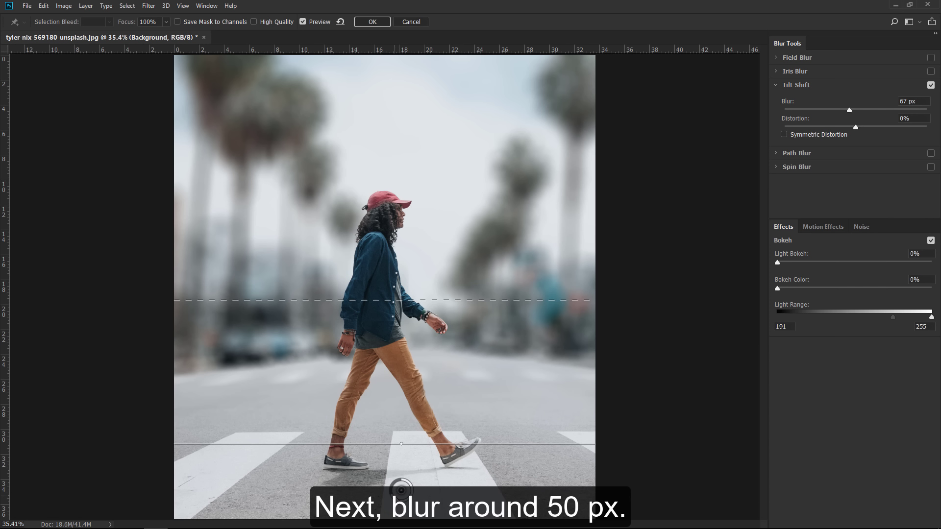
Reduce the tilt-shift blur to 46 px and apply the filter.
drag(404, 489, 394, 508)
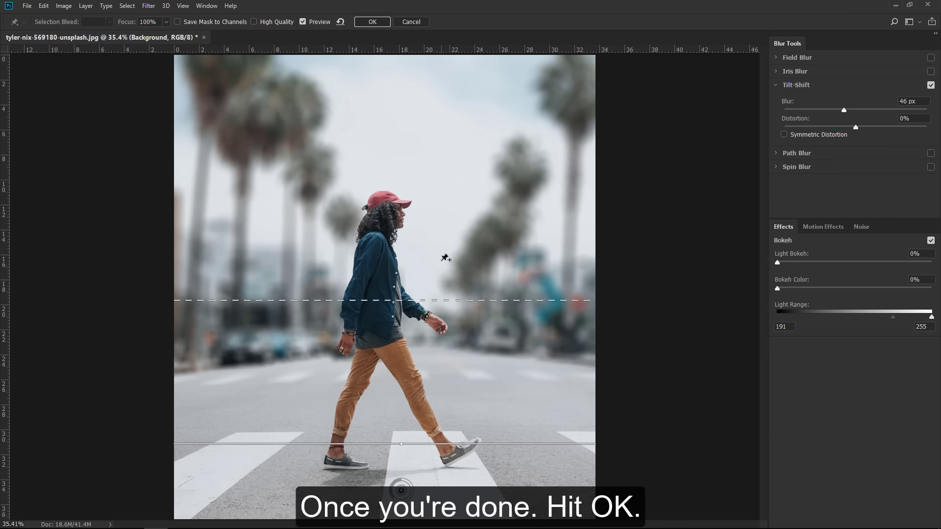
click(372, 22)
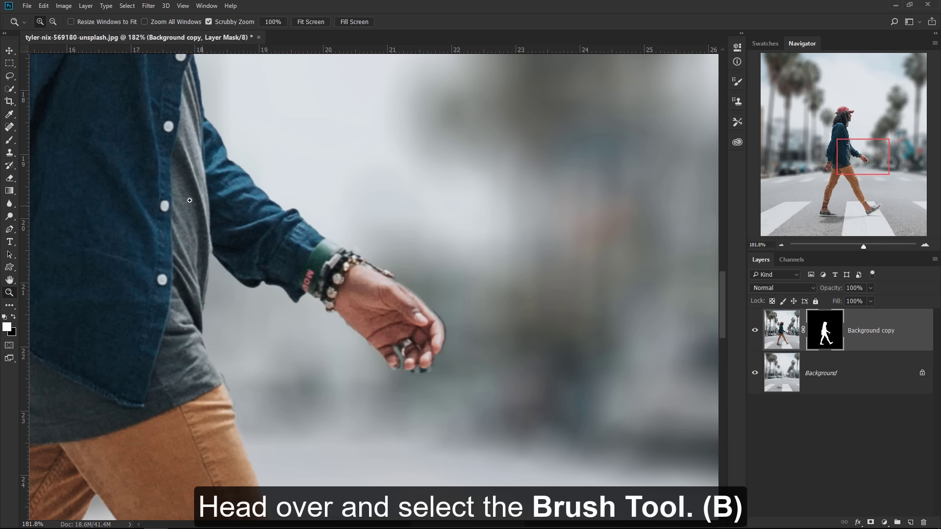
Mask out the leftover fringe around the front hand's fingers and thumb on the Background copy mask, using a Normal-mode brush.
click(9, 140)
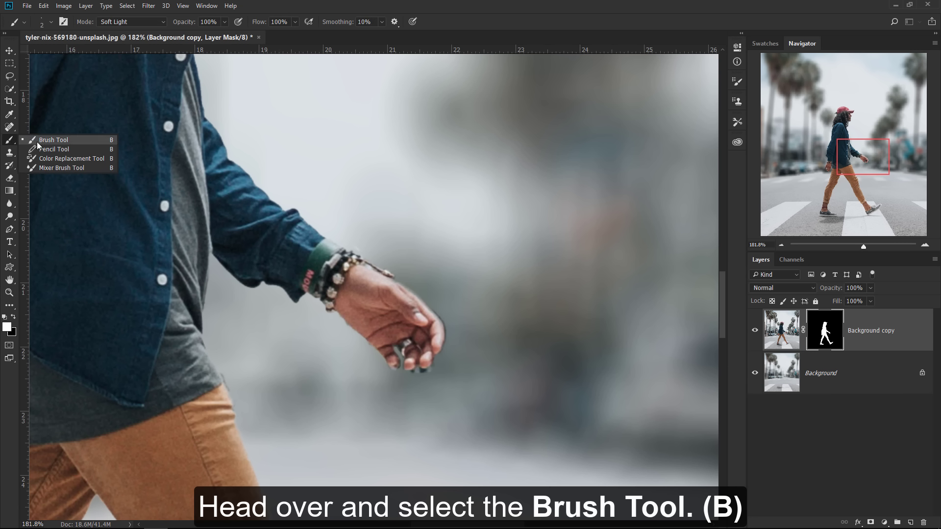
click(38, 141)
click(109, 23)
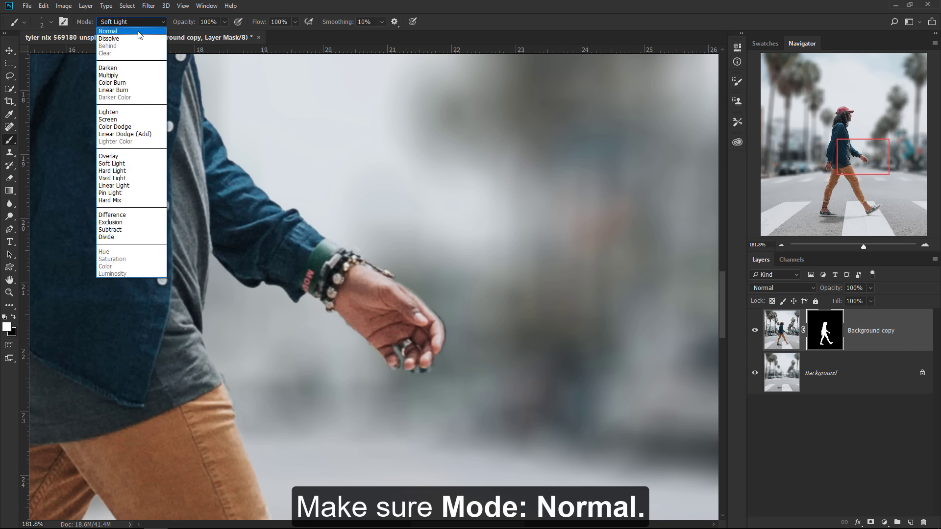
click(141, 35)
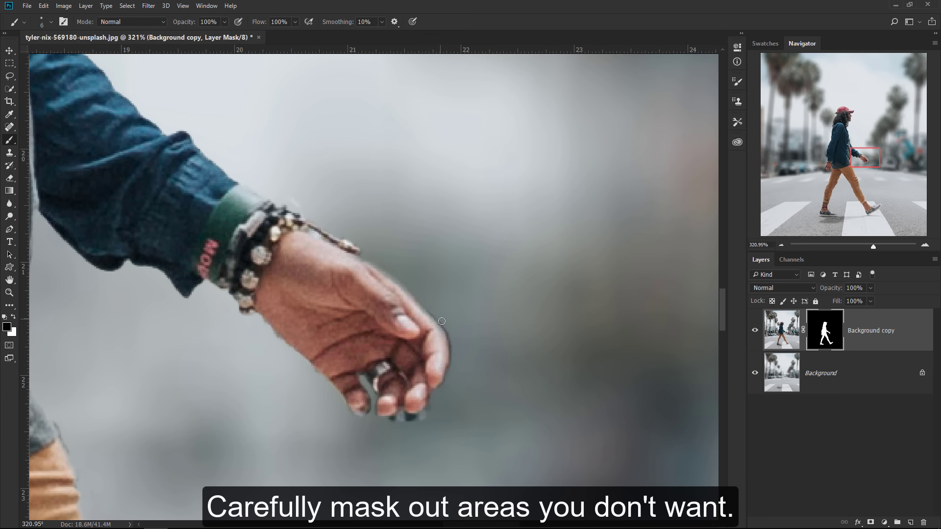
drag(449, 336, 448, 381)
drag(432, 306, 449, 345)
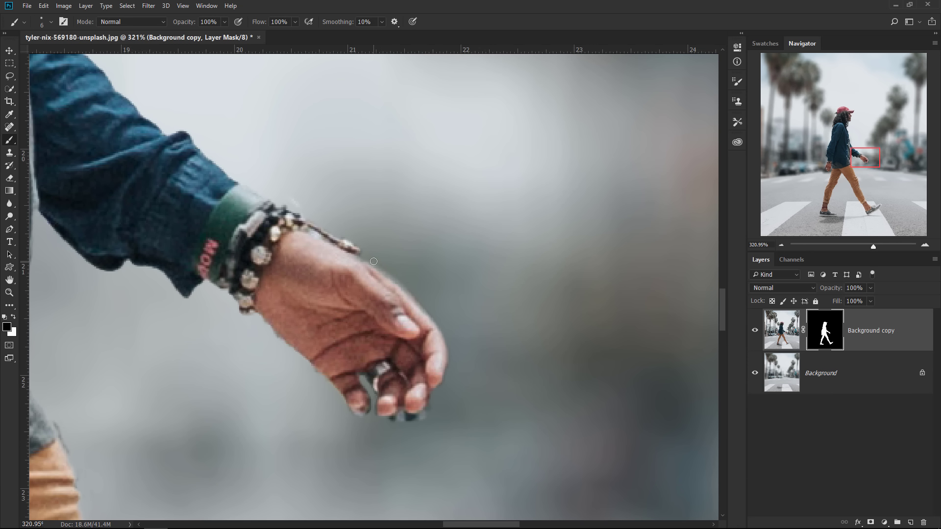
drag(373, 261, 404, 288)
scroll(362, 259, down, 3)
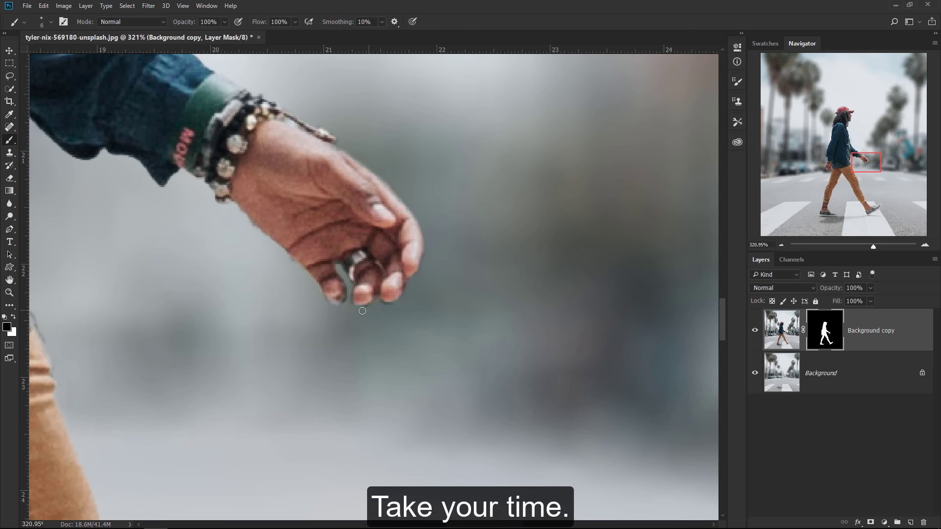
Mask out the fringe along the front of the shirt hem and around the rear hand's fingers with a small brush.
key(bracketleft)
key(bracketleft)
key(bracketleft)
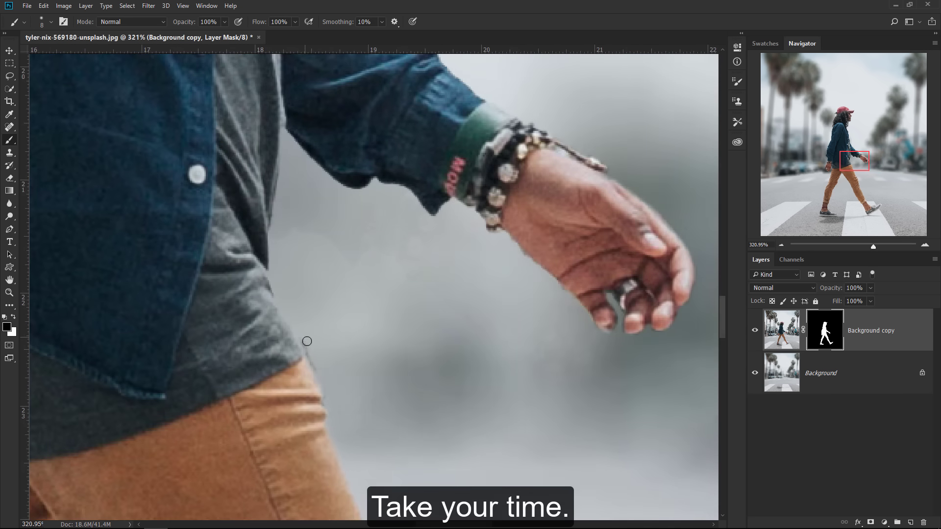
drag(307, 340, 315, 365)
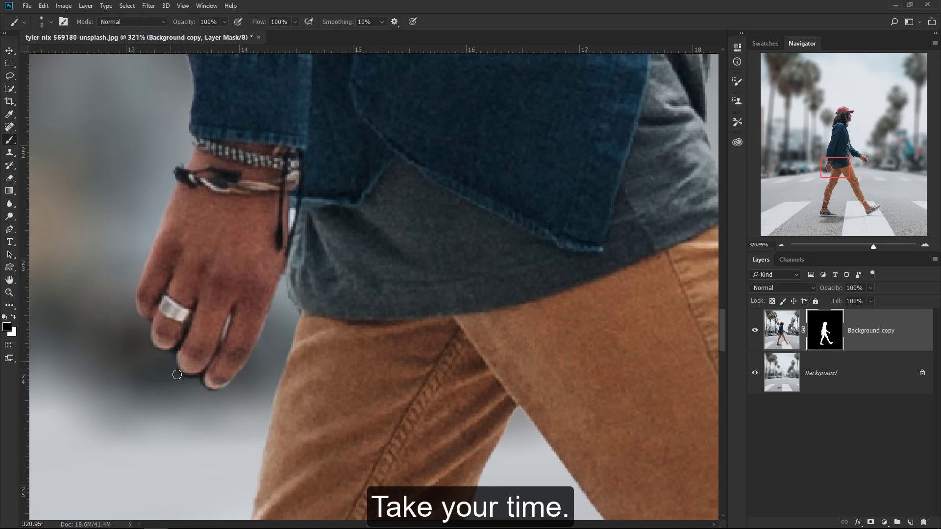
mouse_move(181, 377)
mouse_down()
mouse_move(201, 381)
mouse_move(165, 361)
mouse_move(182, 341)
mouse_up()
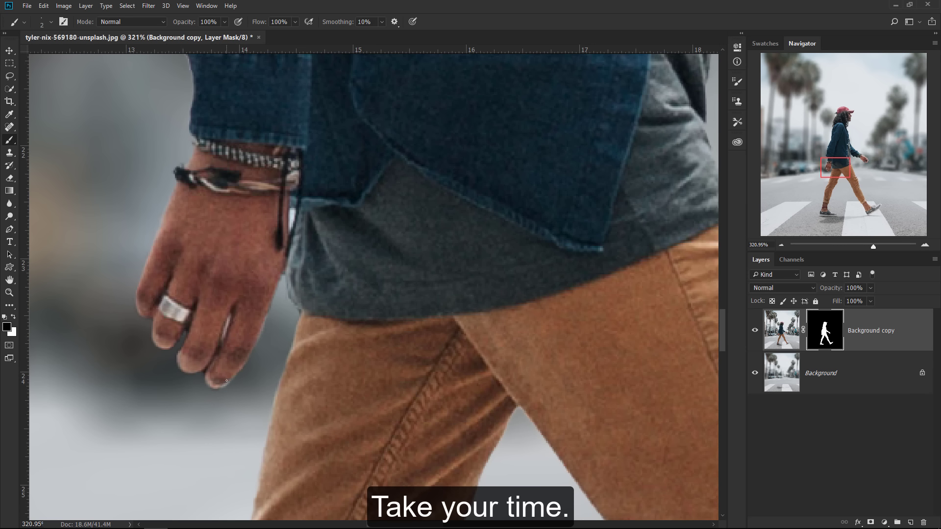
drag(234, 316, 216, 299)
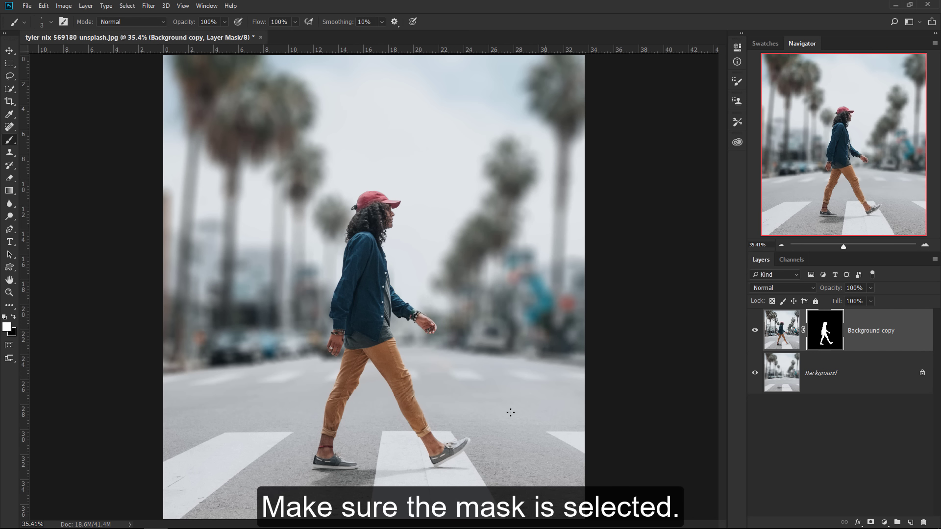
Paint white on the Background copy mask under both shoes to bring back their shadows on the unblurred road.
key(z)
drag(376, 451, 431, 452)
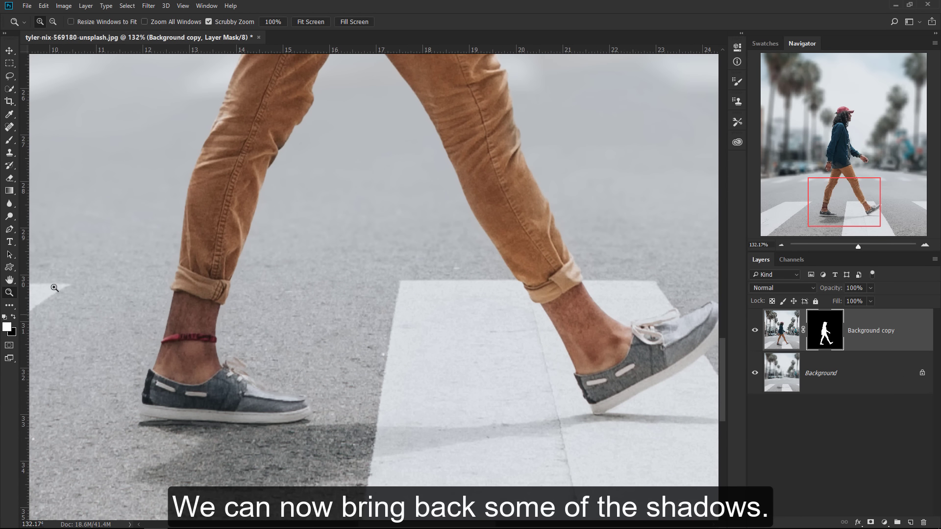
click(9, 140)
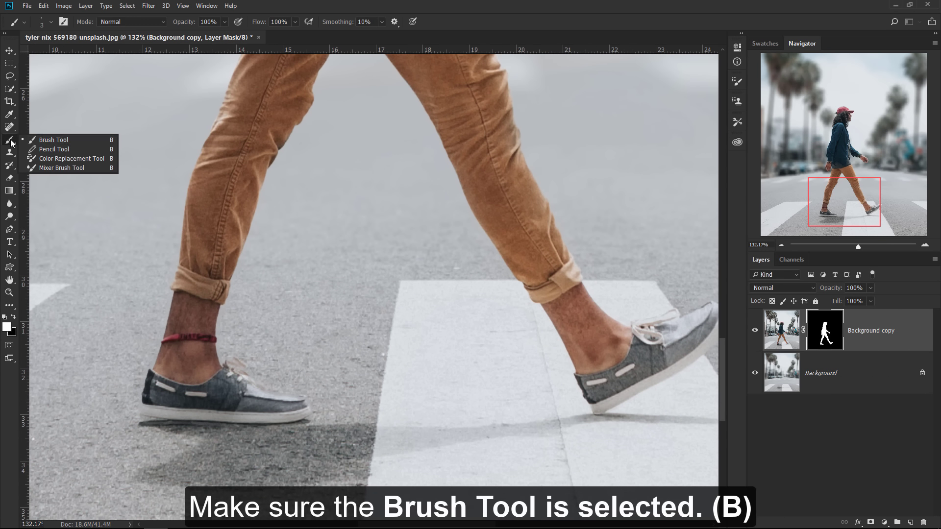
click(47, 140)
mouse_move(221, 386)
mouse_down()
mouse_move(237, 363)
mouse_move(255, 377)
mouse_move(236, 356)
mouse_move(240, 365)
mouse_move(227, 363)
mouse_move(304, 403)
mouse_move(280, 424)
mouse_move(176, 415)
mouse_move(133, 422)
mouse_move(283, 422)
mouse_up()
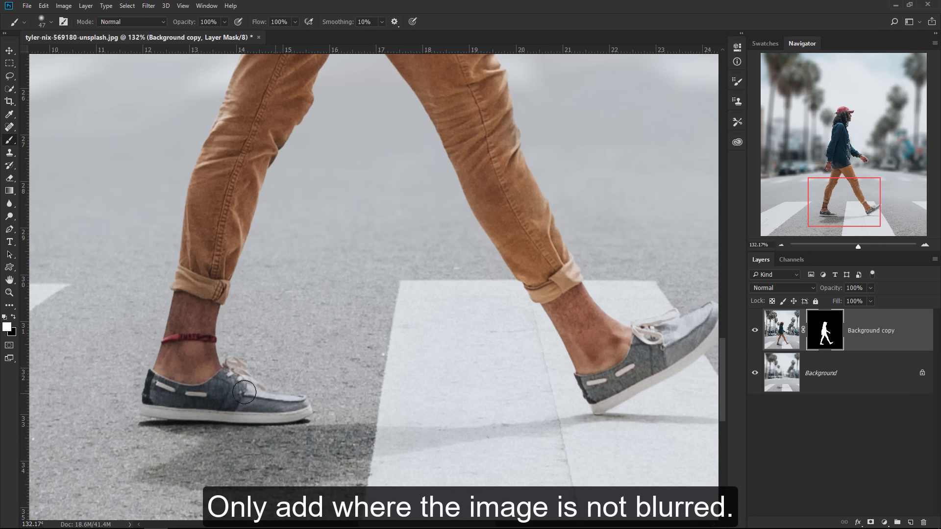
drag(497, 379, 199, 403)
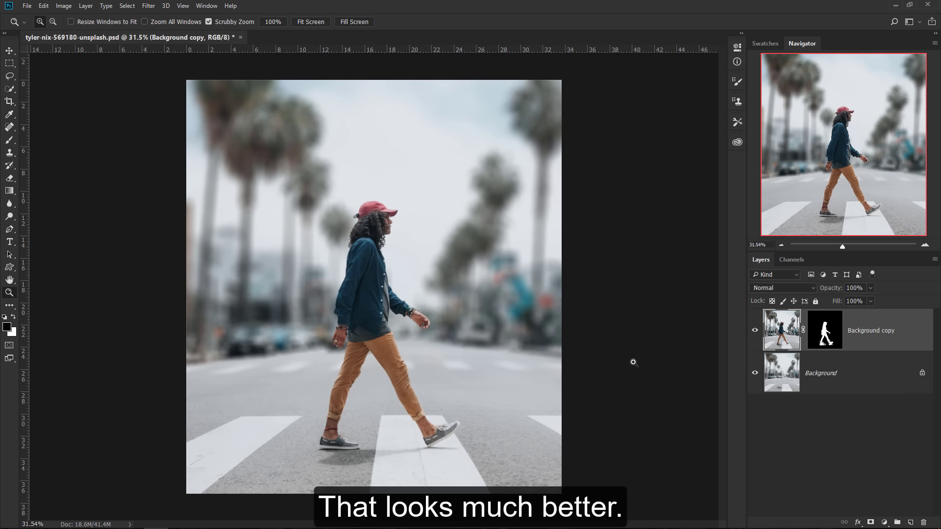
Add a Color Balance adjustment layer with midtones Cyan/Red at -19 and Yellow/Blue at +14.
click(884, 523)
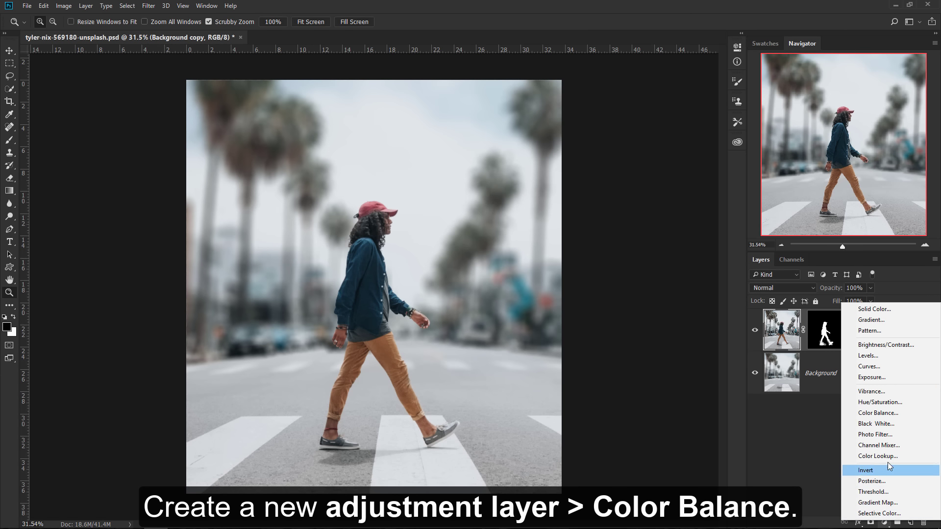
click(908, 414)
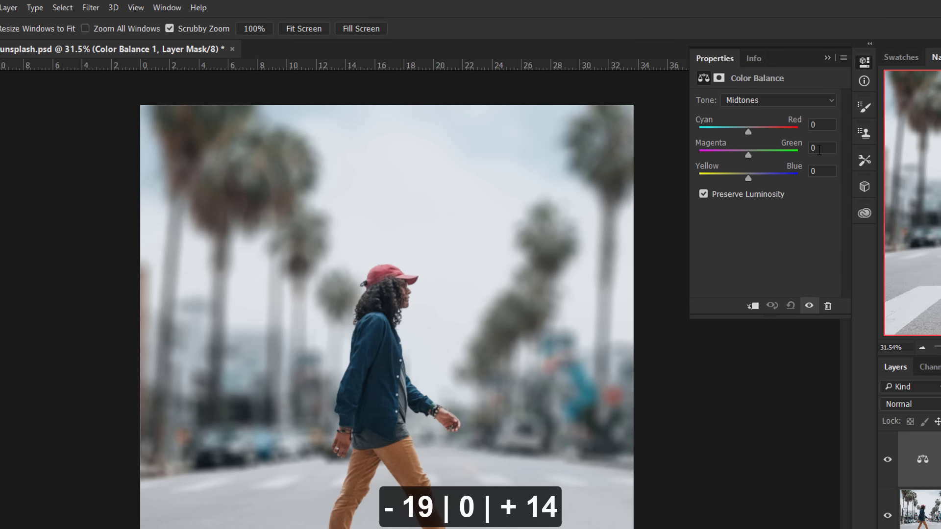
drag(751, 130, 739, 129)
drag(749, 177, 757, 177)
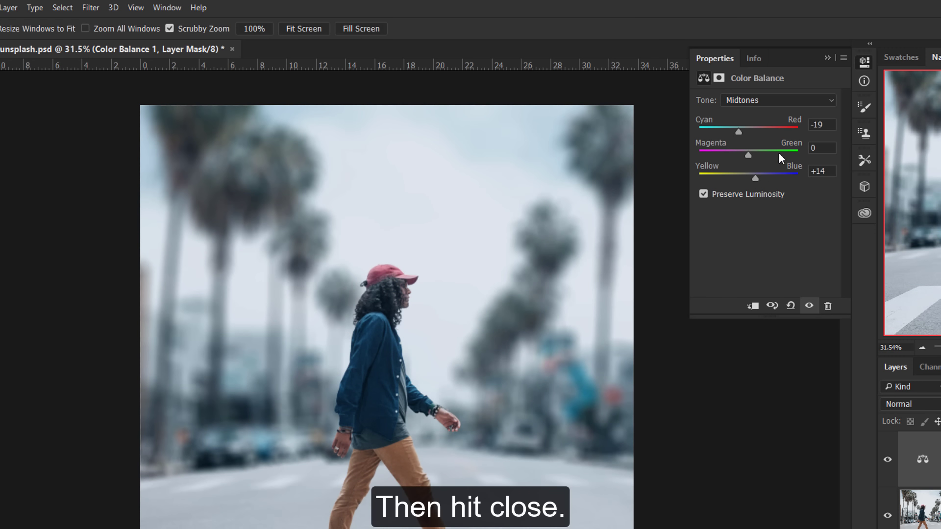
click(837, 61)
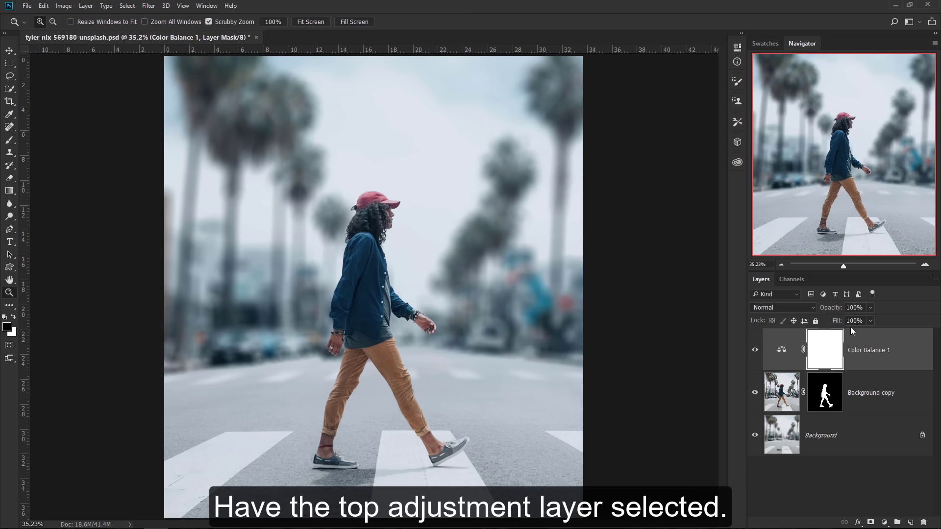
Merge all visible layers into a new top layer and rename it Merged.
key(ctrl+shift+alt+e)
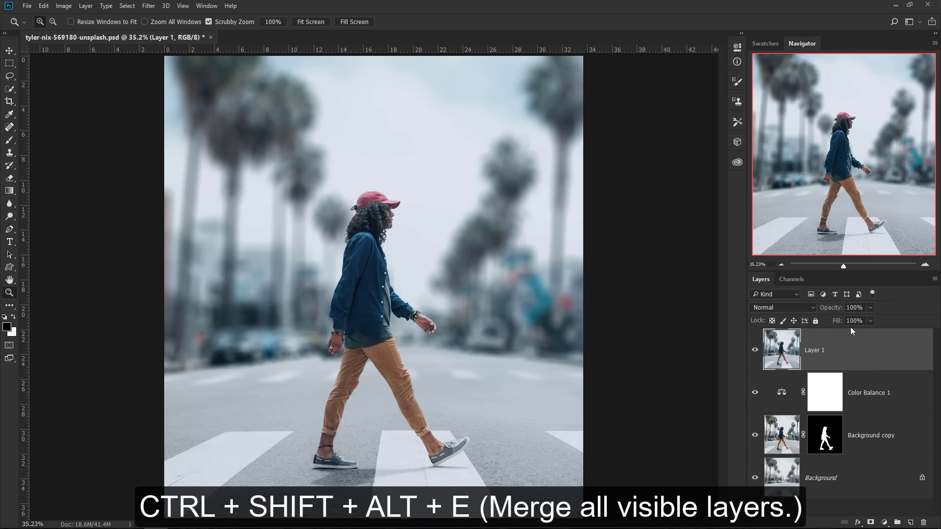
double_click(818, 355)
key(BackSpace)
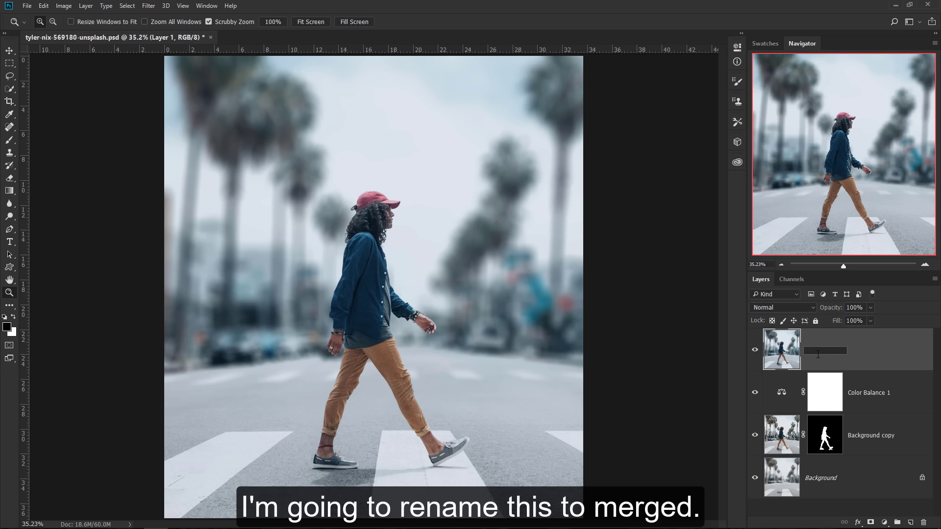
key(Return)
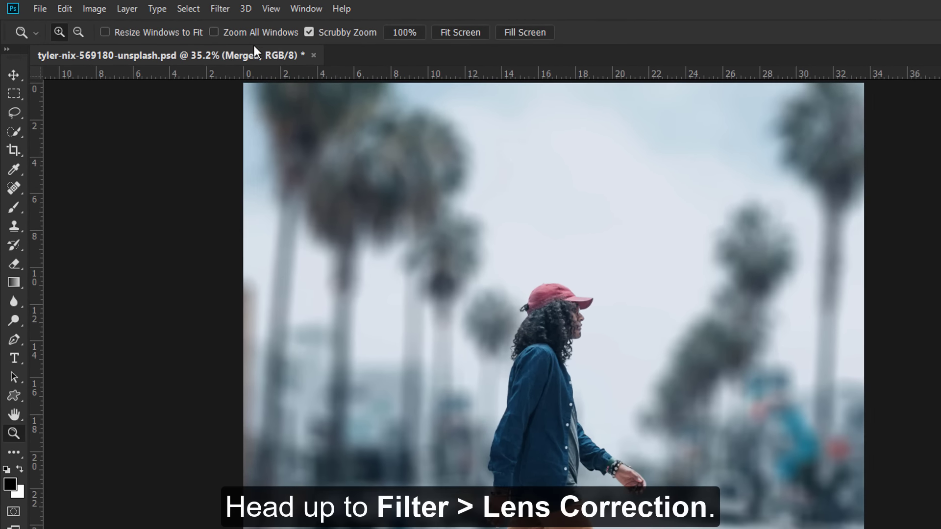
Apply a Lens Correction filter to the Merged layer with a custom vignette amount of -40.
click(148, 6)
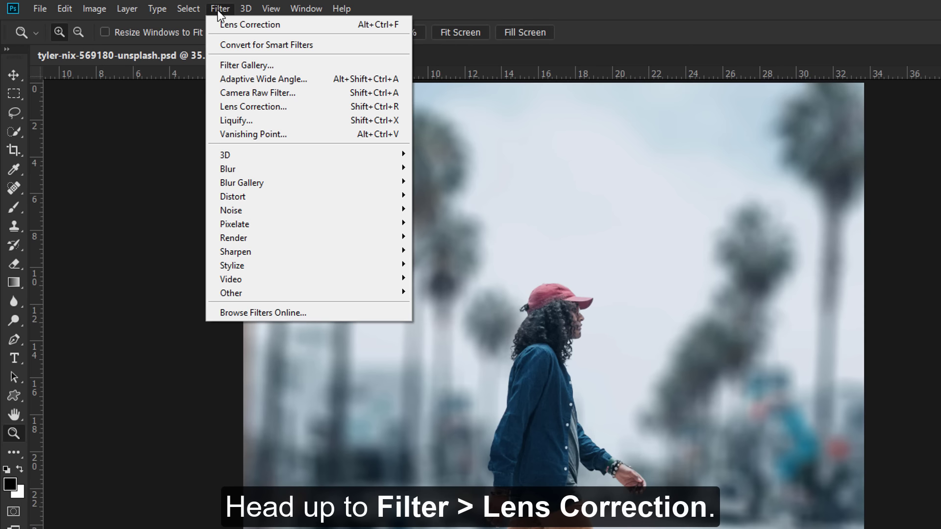
click(223, 108)
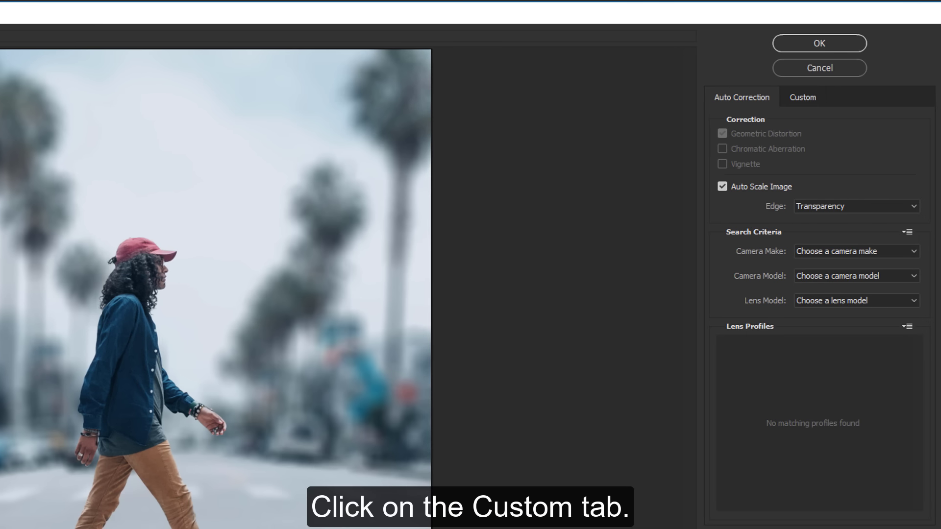
click(783, 100)
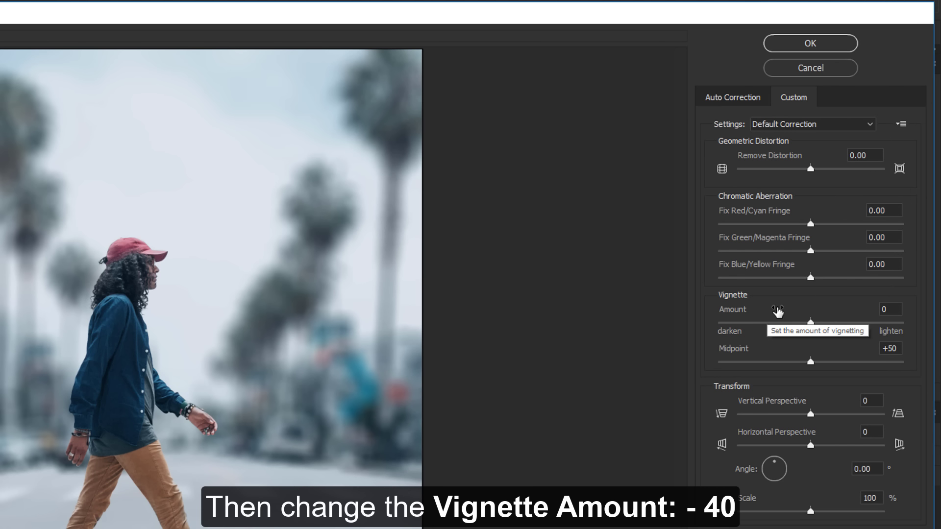
drag(811, 322, 779, 323)
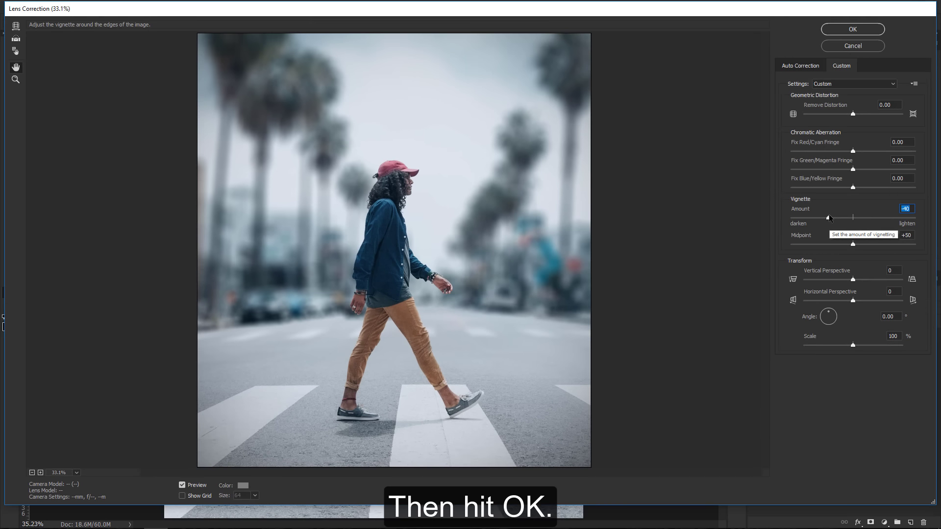
click(853, 29)
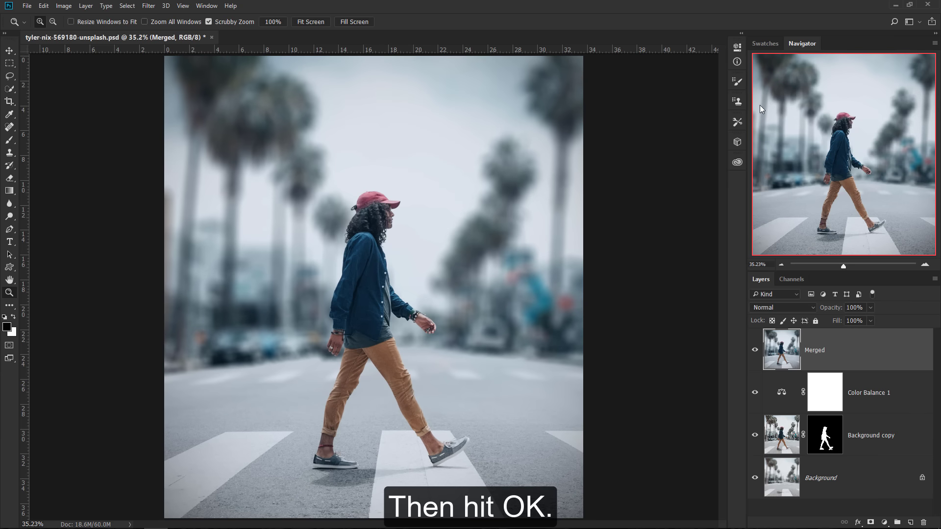
Create a new layer named Noise in Soft Light mode, filled with the 50% gray neutral color.
drag(407, 236, 439, 235)
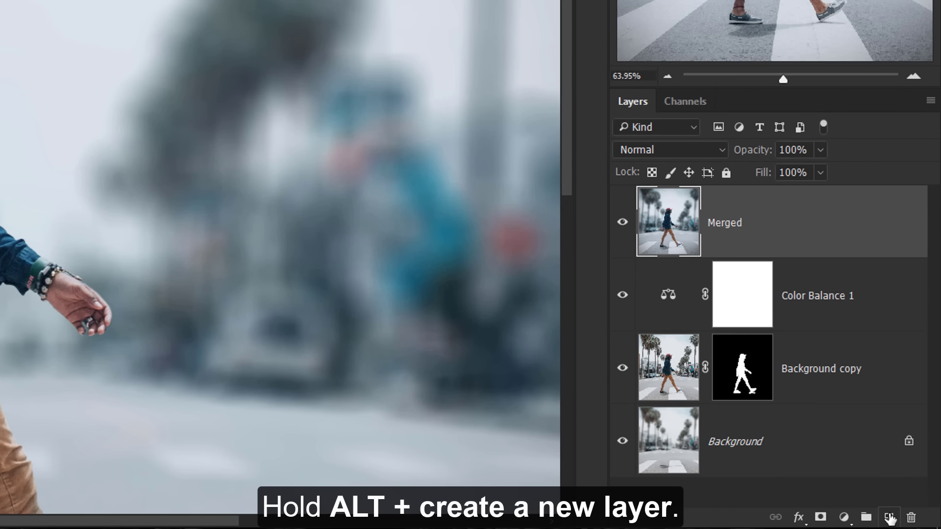
alt+click(890, 518)
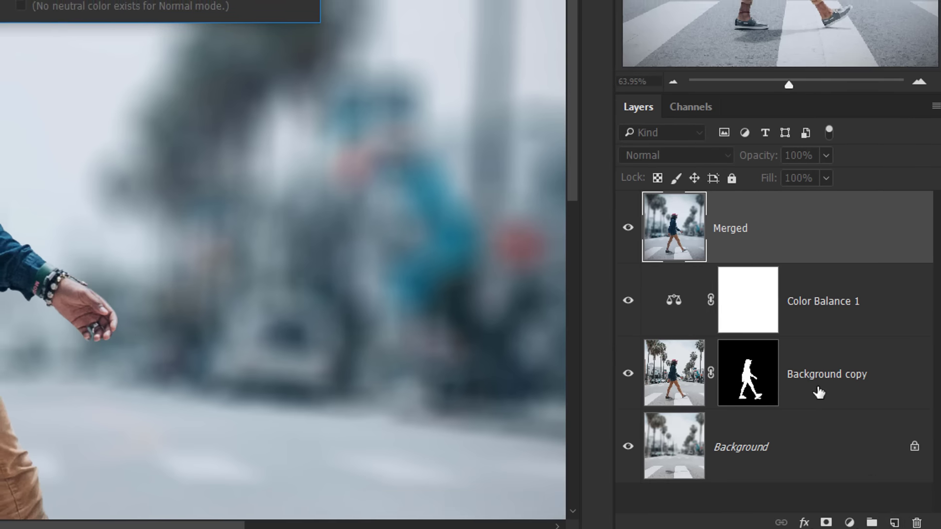
key(BackSpace)
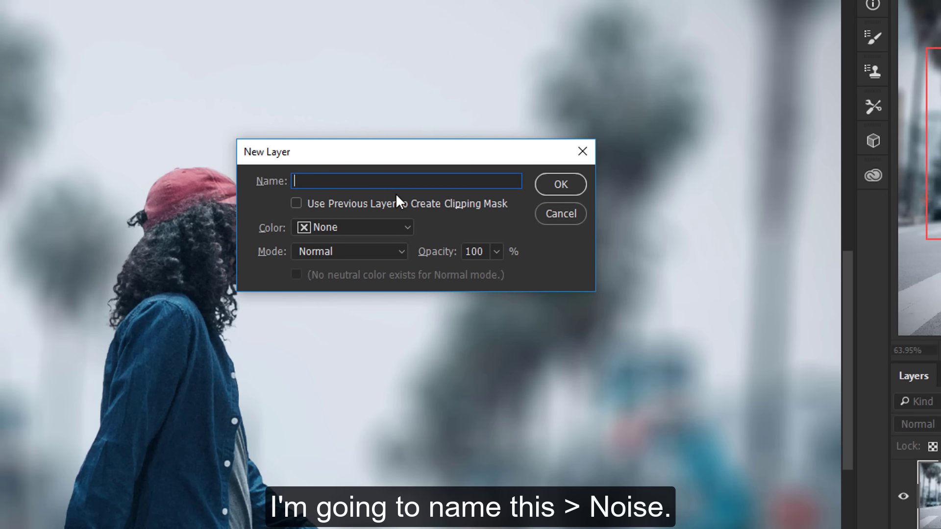
text(Noise)
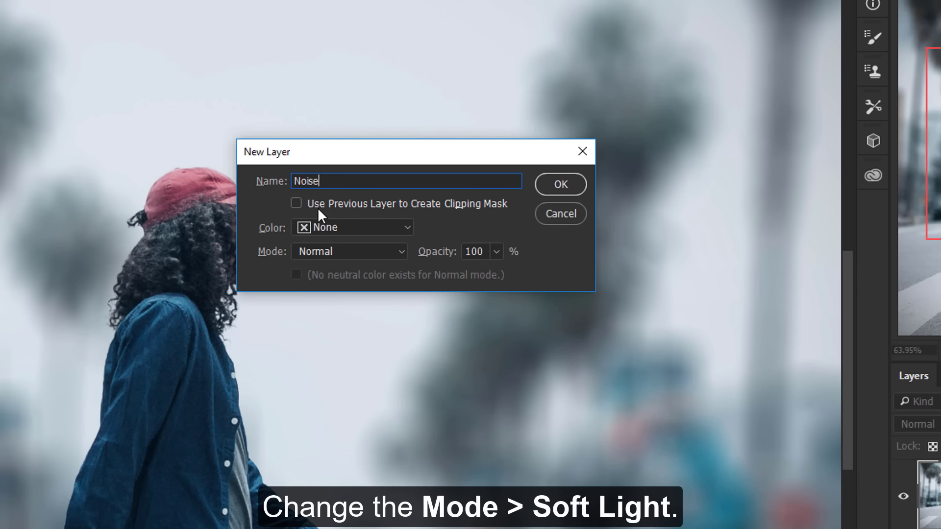
click(334, 251)
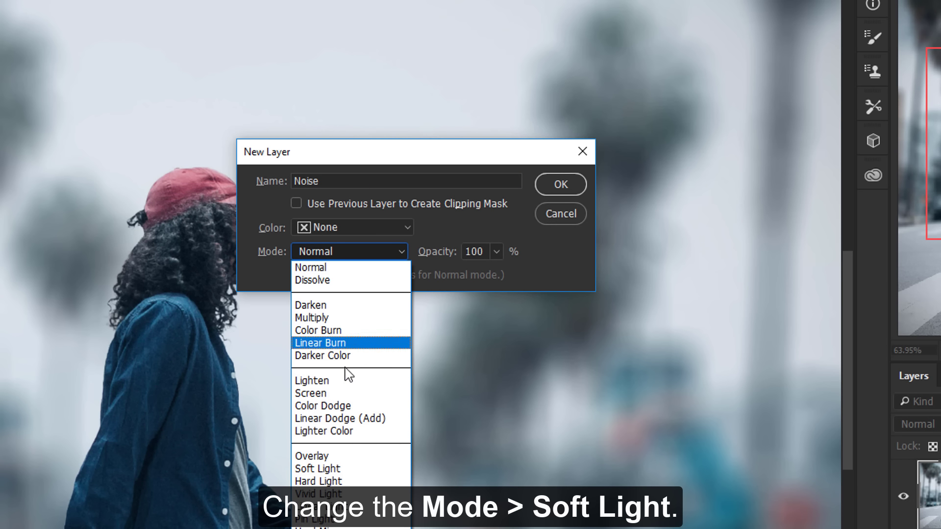
click(358, 468)
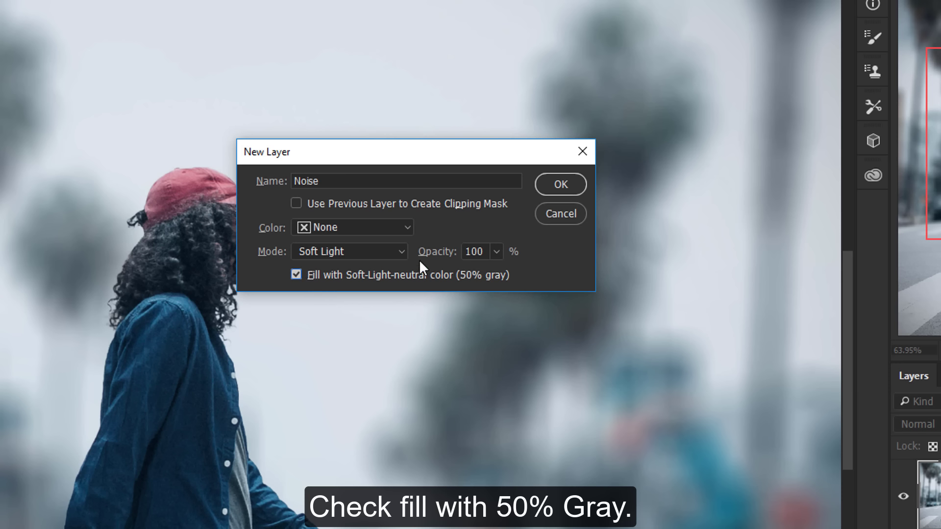
click(569, 182)
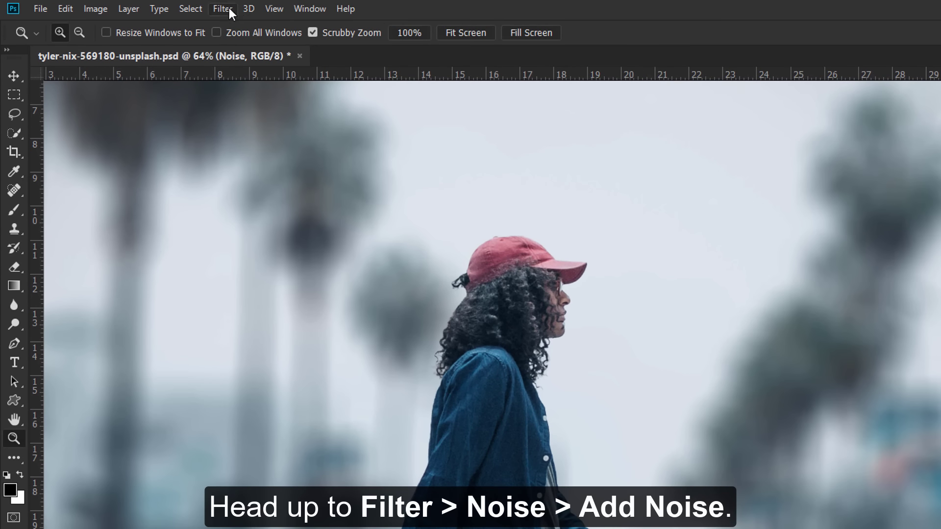
Apply the Add Noise filter to the Noise layer with amount 5.35%, Gaussian distribution and Monochromatic.
click(208, 8)
mouse_move(253, 213)
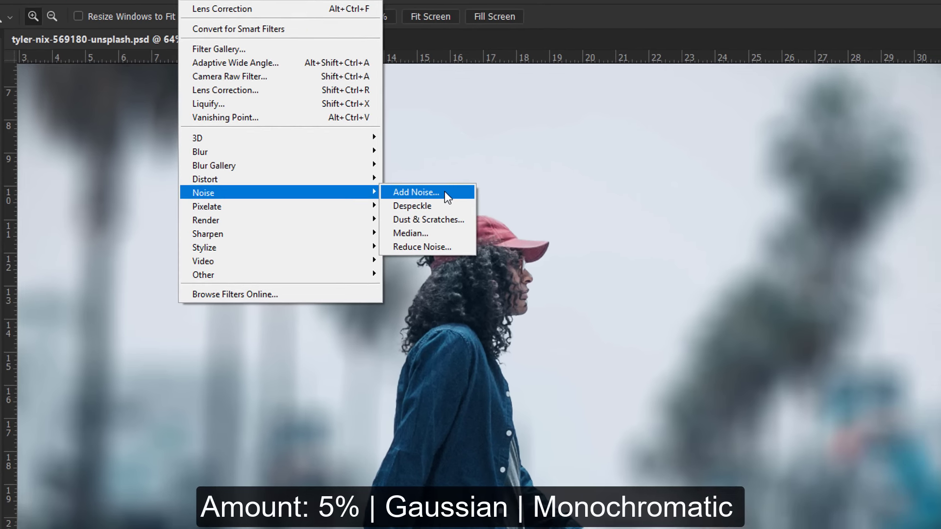
click(451, 212)
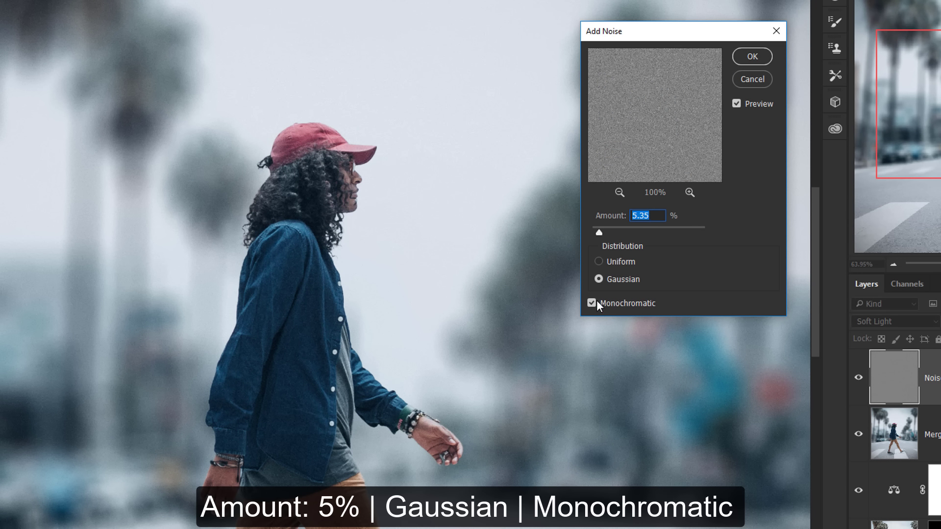
click(752, 56)
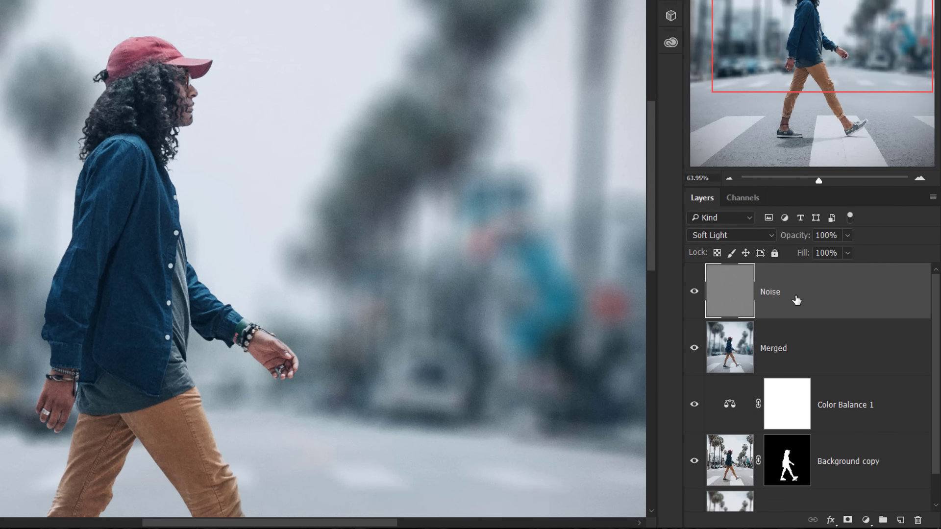
Convert the Noise layer to a smart object and apply a Gaussian Blur with a 1.5-pixel radius.
right_click(849, 328)
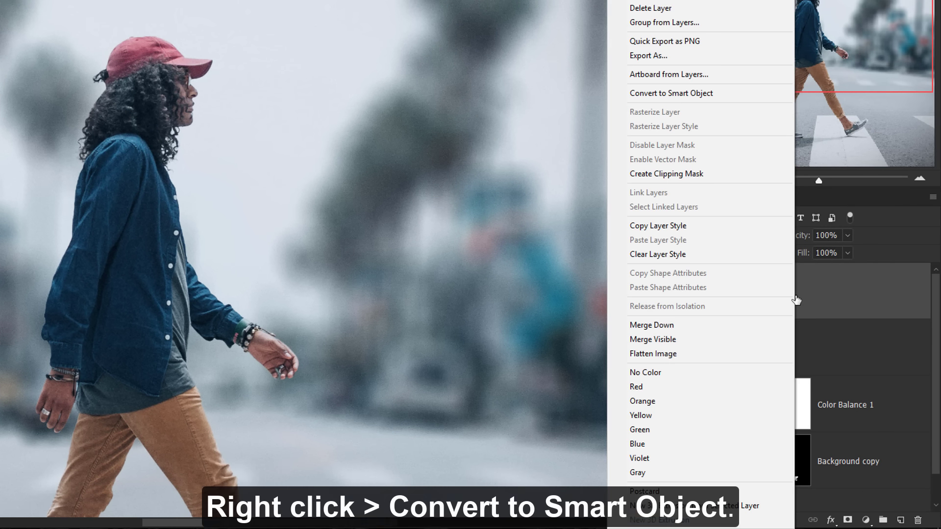
click(754, 95)
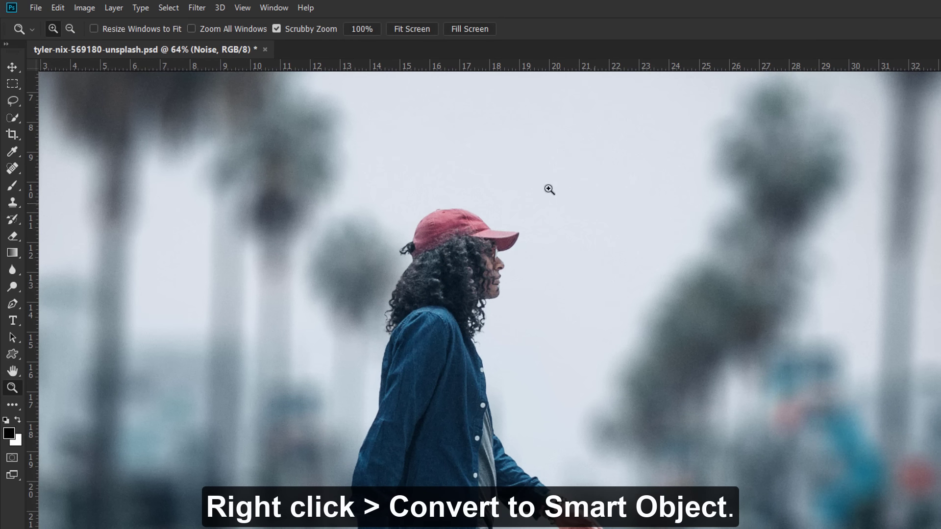
click(198, 8)
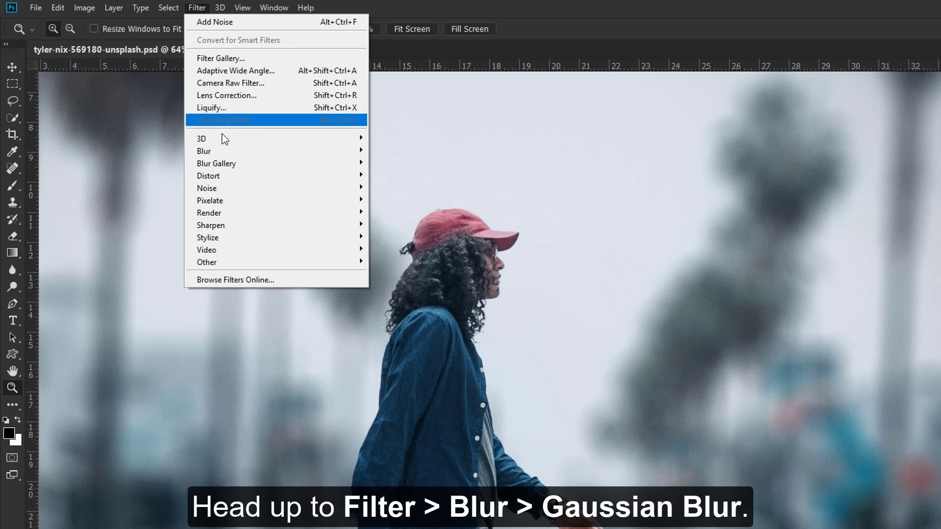
mouse_move(259, 154)
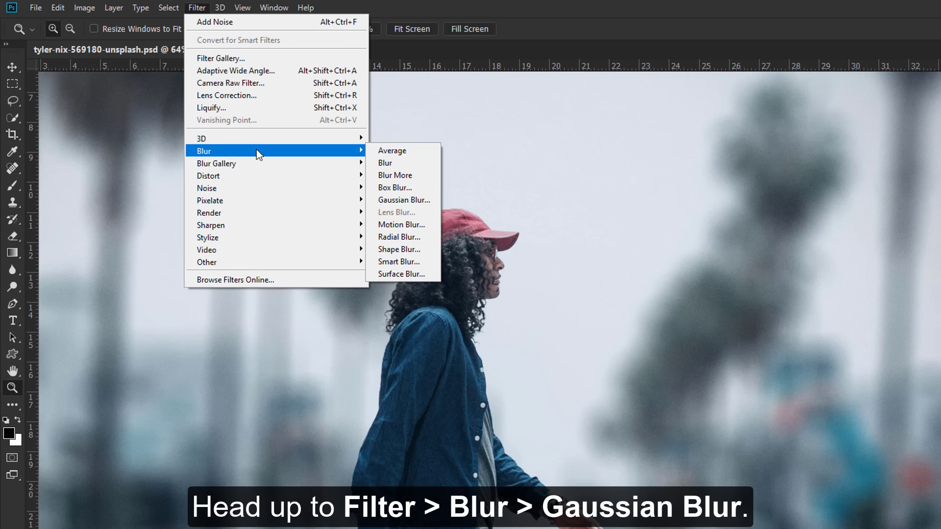
click(433, 197)
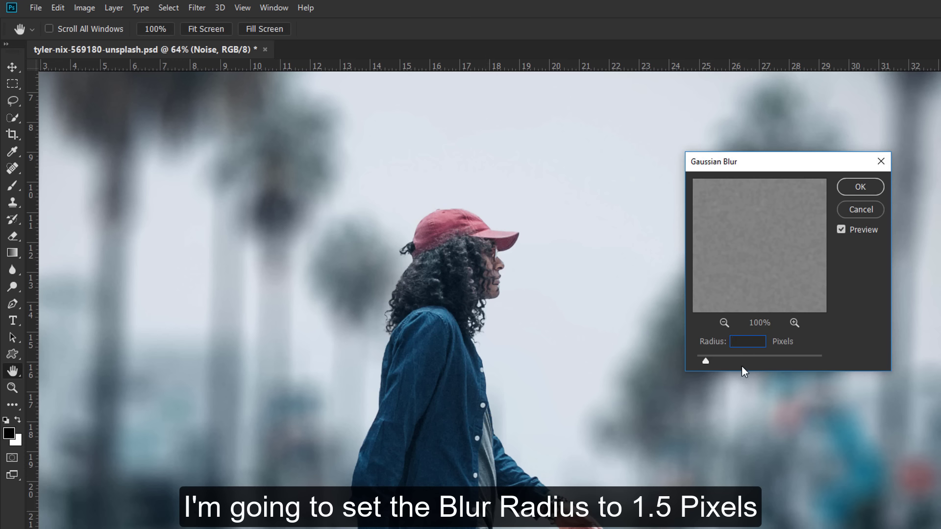
text(1)
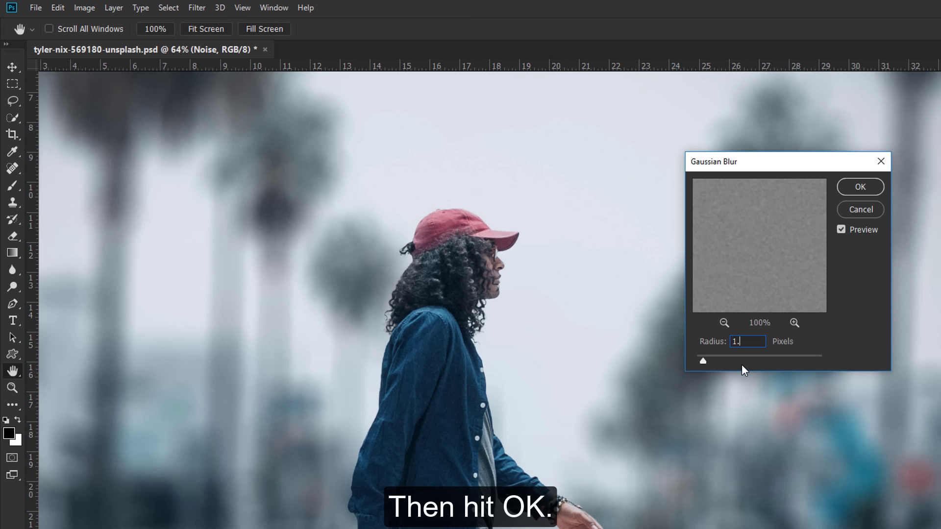
text(.5)
click(853, 190)
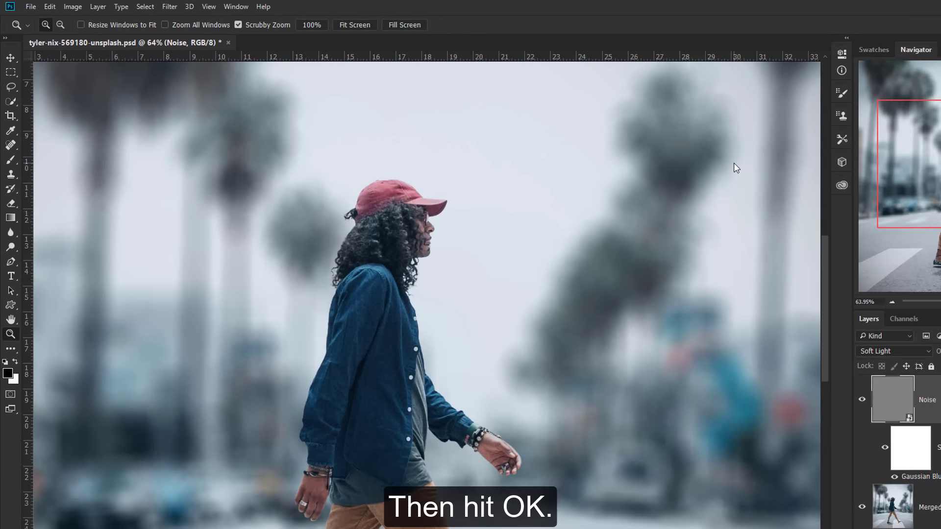
Compare the walking person and background up close with the Noise layer hidden and shown.
scroll(497, 304, up, 3)
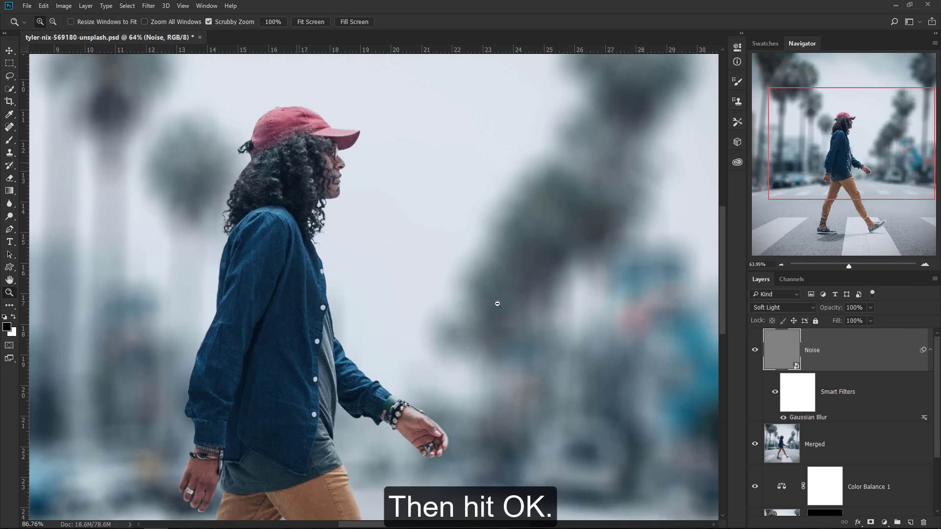
drag(497, 304, 598, 332)
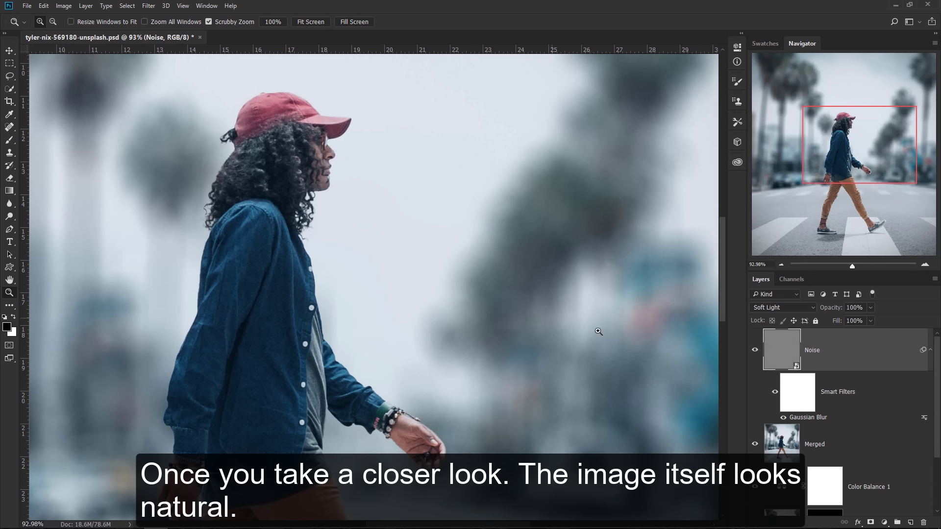
click(754, 350)
click(754, 350)
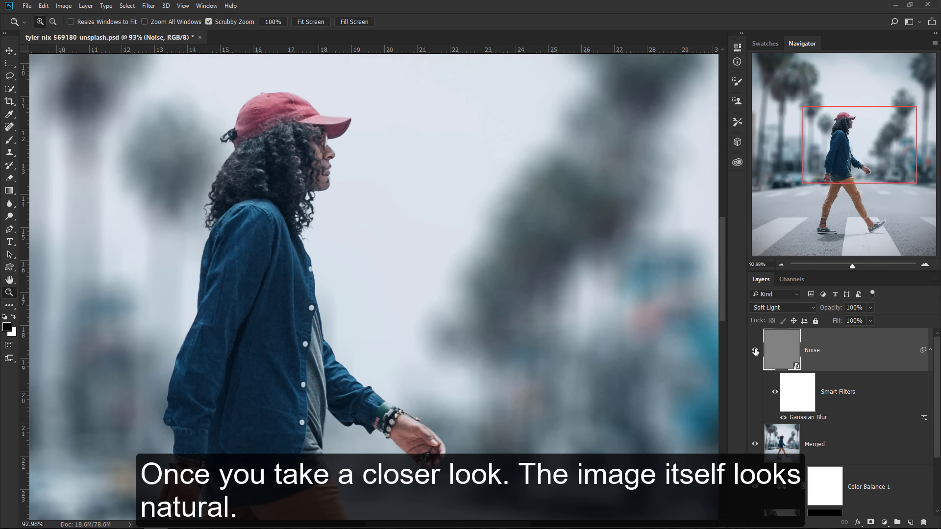